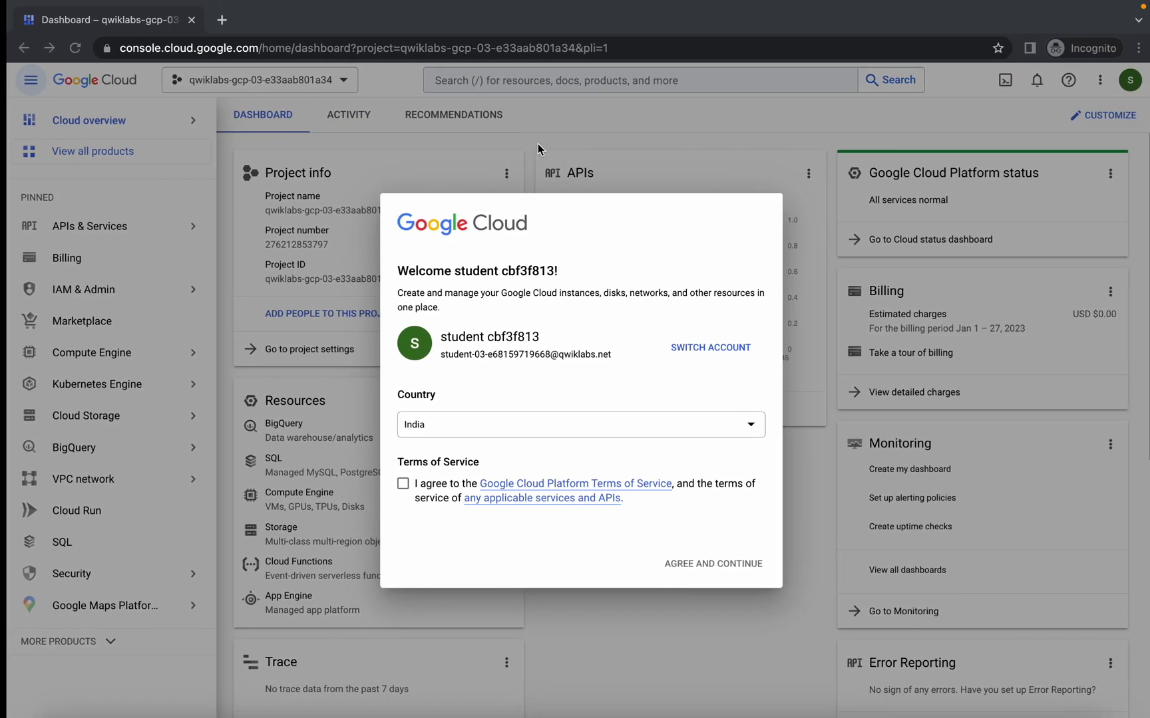
Accept the Google Cloud Terms of Service in the welcome dialog and continue.
left_click(396, 484)
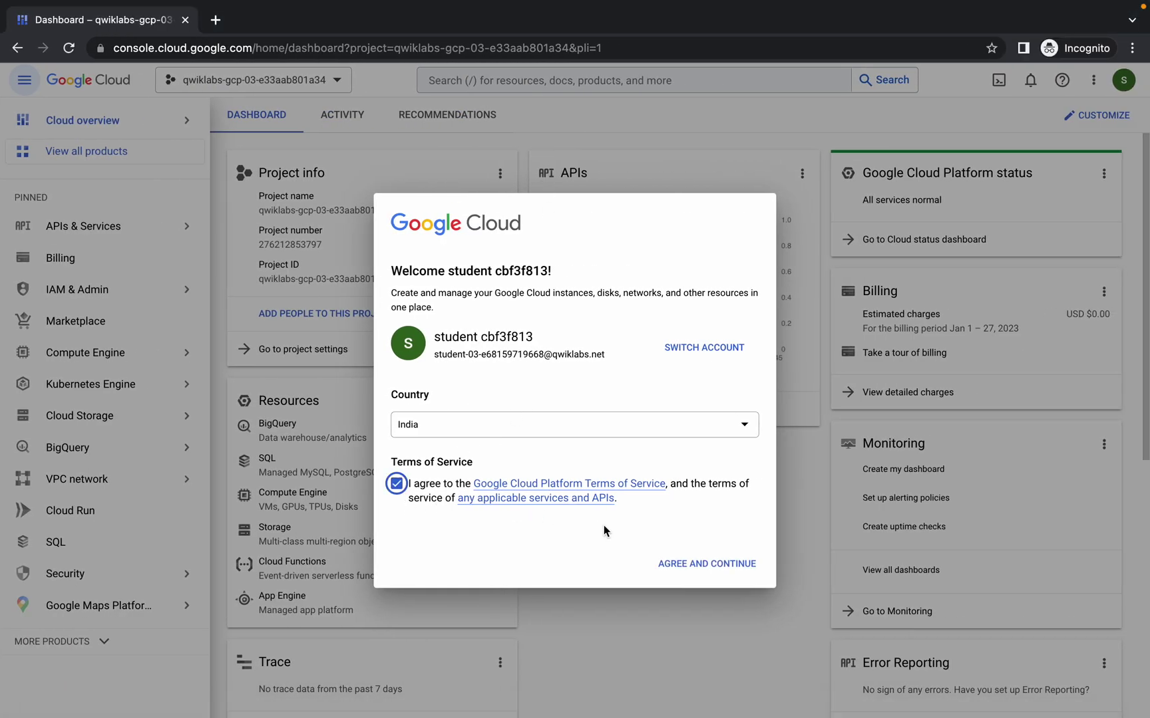
Read the lab instructions to Task 1, select 'Data Catalog', and return to the console.
left_click(706, 557)
scroll(427, 430, "down", 3)
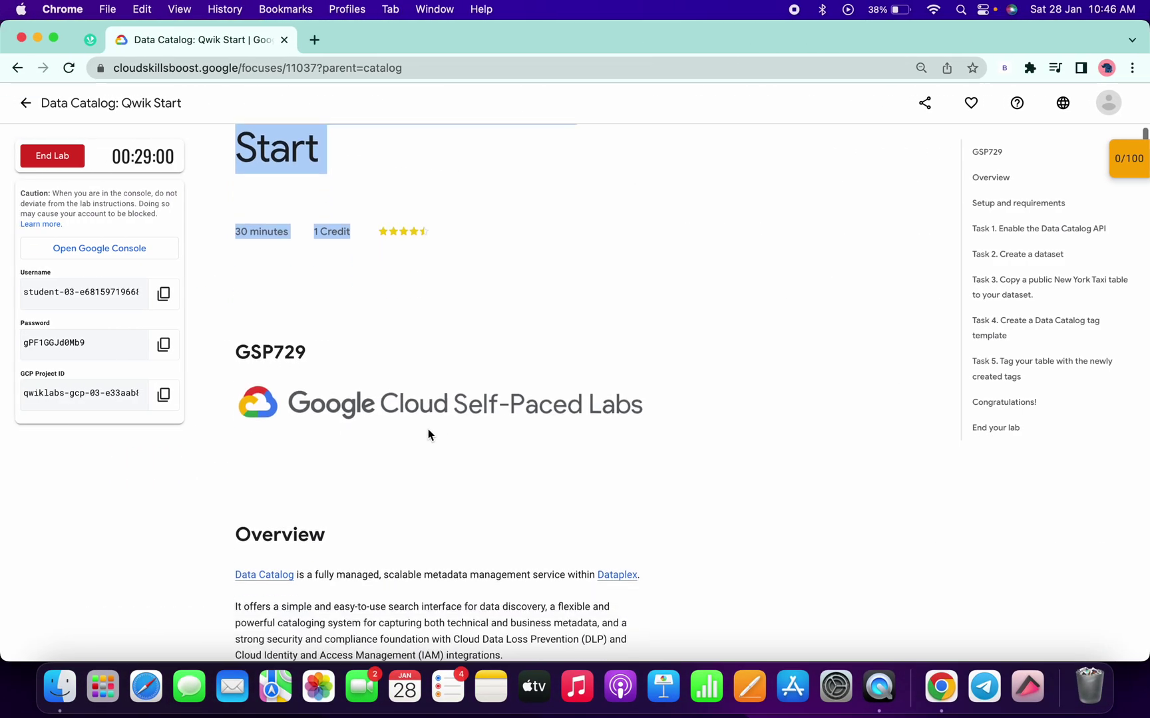
scroll(427, 430, "down", 5)
scroll(427, 435, "down", 5)
scroll(428, 430, "down", 5)
scroll(428, 430, "down", 5)
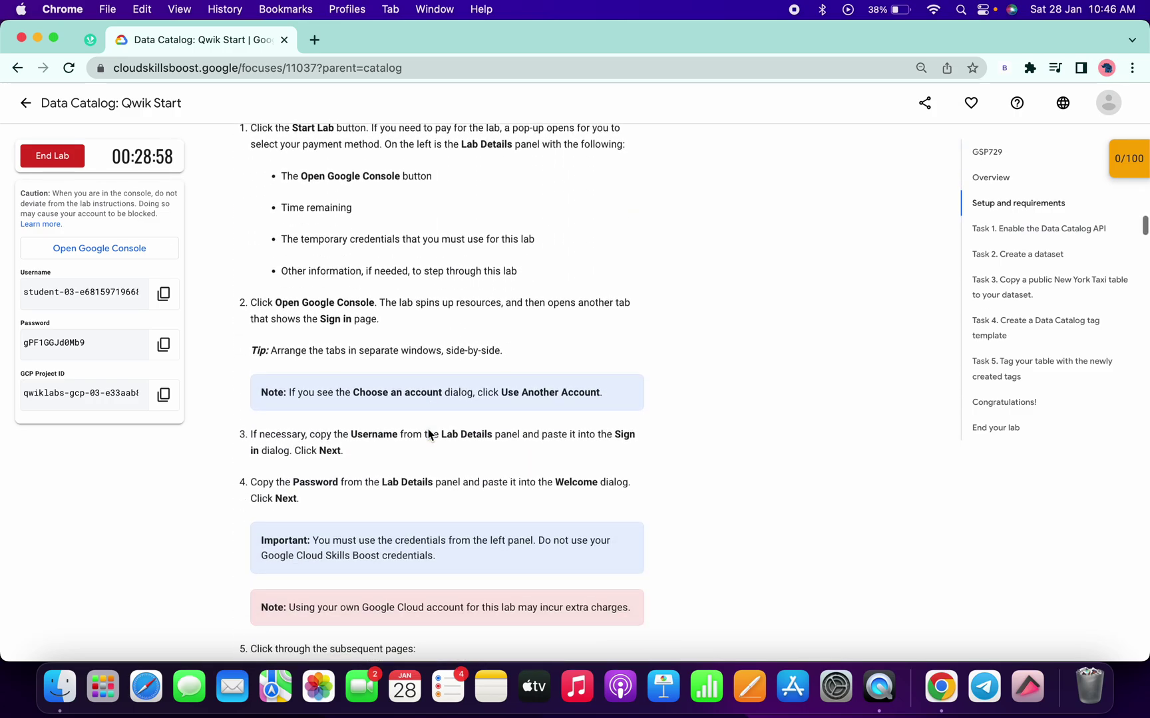
scroll(427, 430, "down", 5)
scroll(427, 429, "down", 5)
scroll(428, 435, "down", 5)
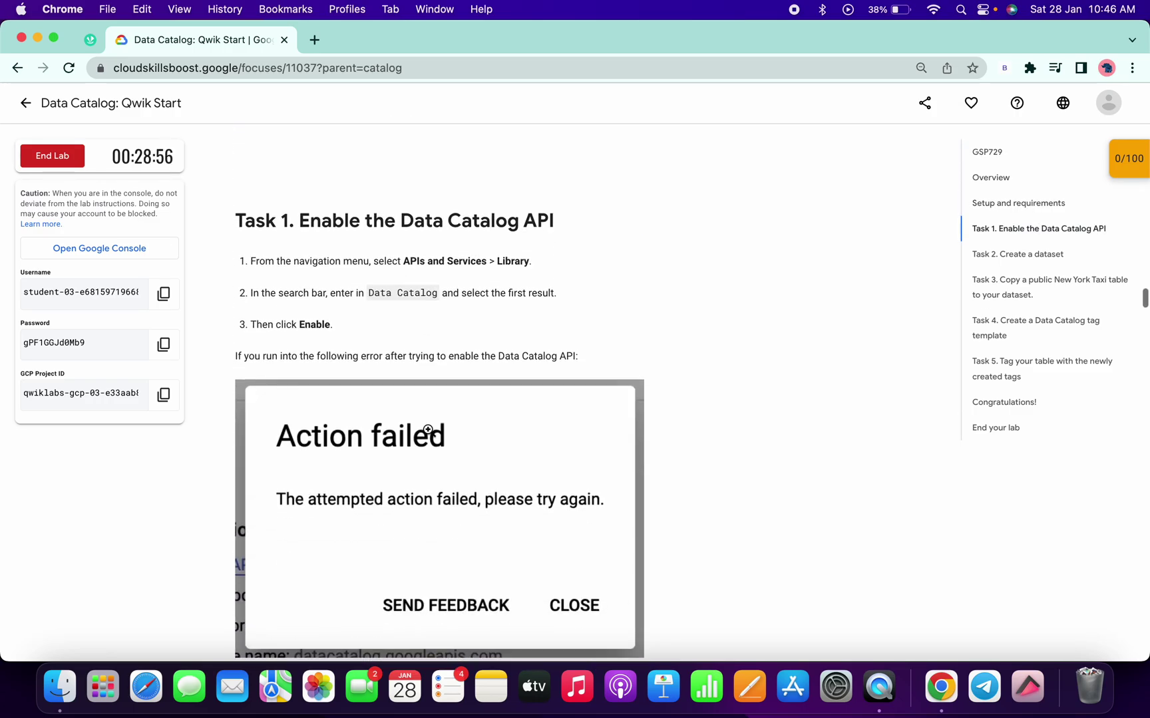
scroll(427, 435, "down", 1)
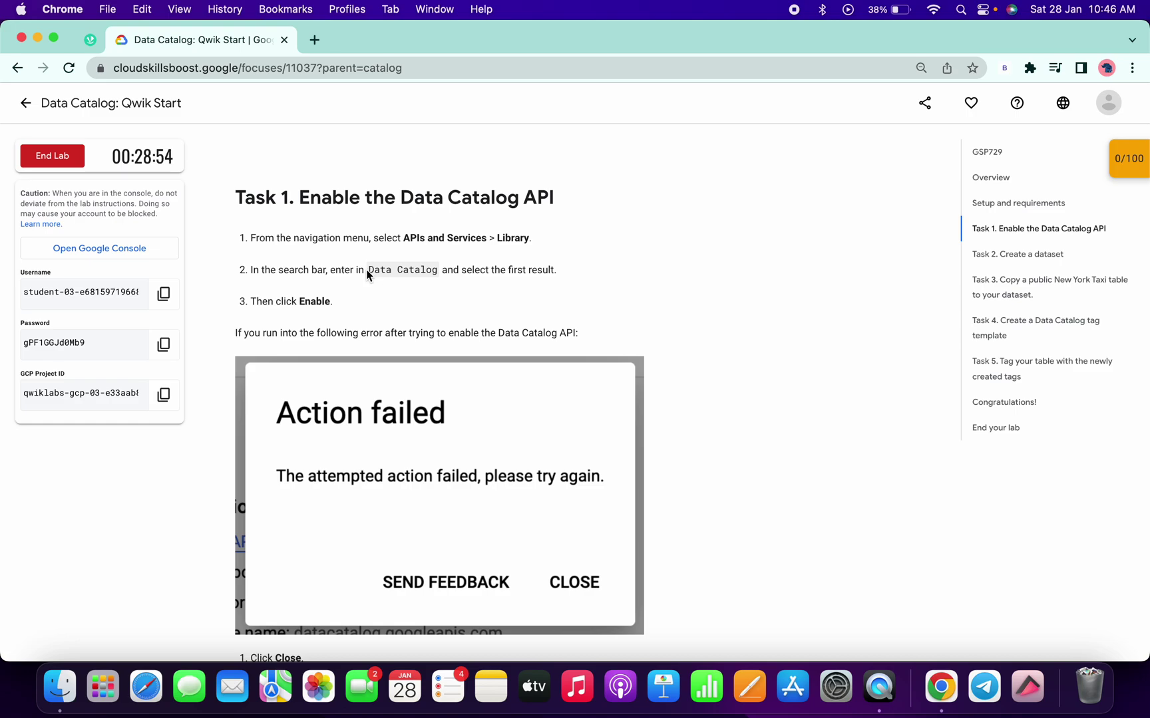
left_click_drag(367, 269, 452, 274)
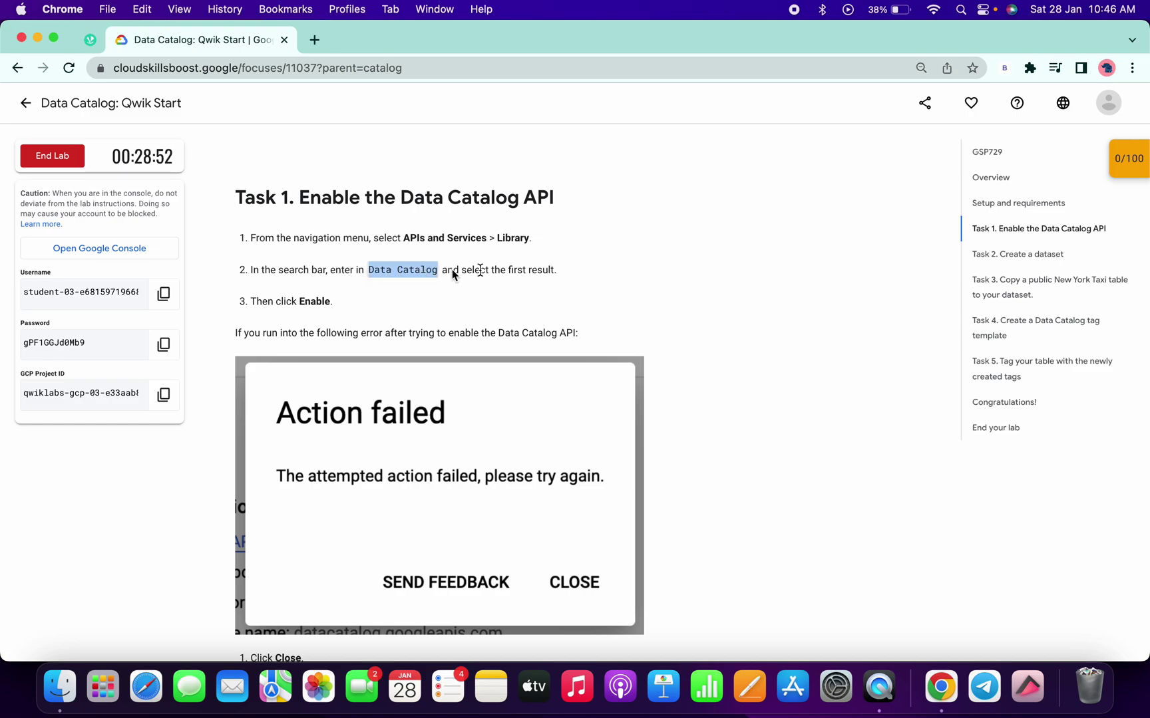
key("super+grave")
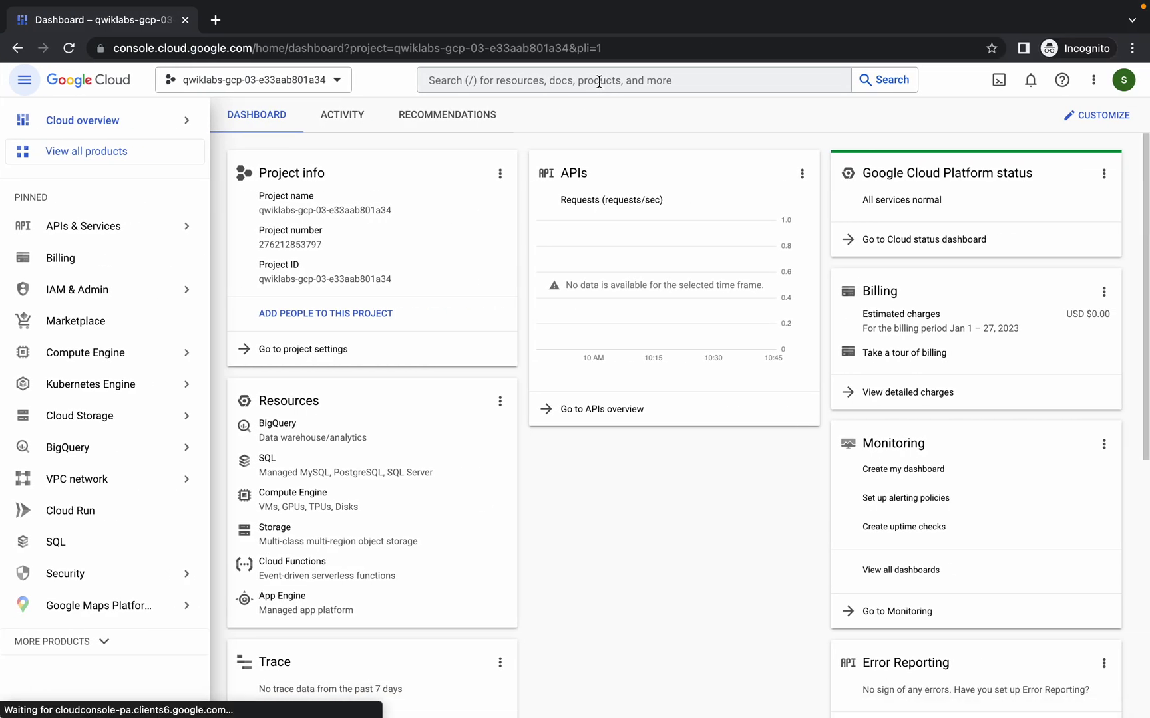
Enable the Data Catalog API from the APIs & Services library.
left_click(604, 81)
type("API")
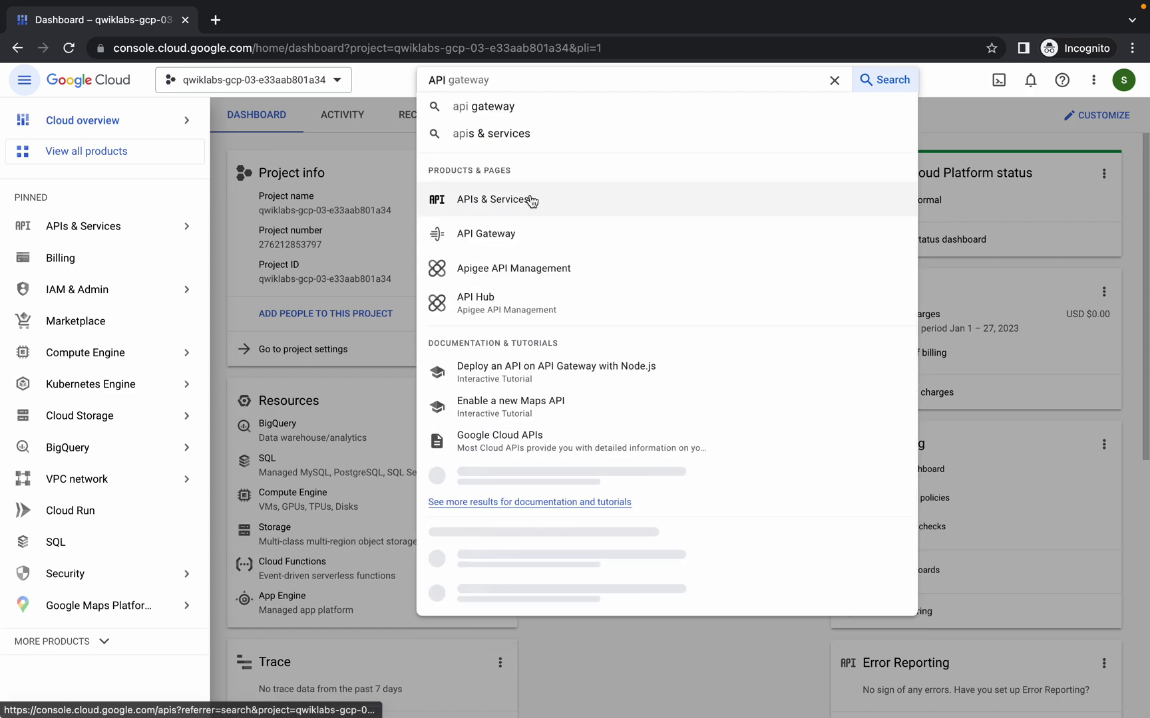
left_click(529, 199, "super")
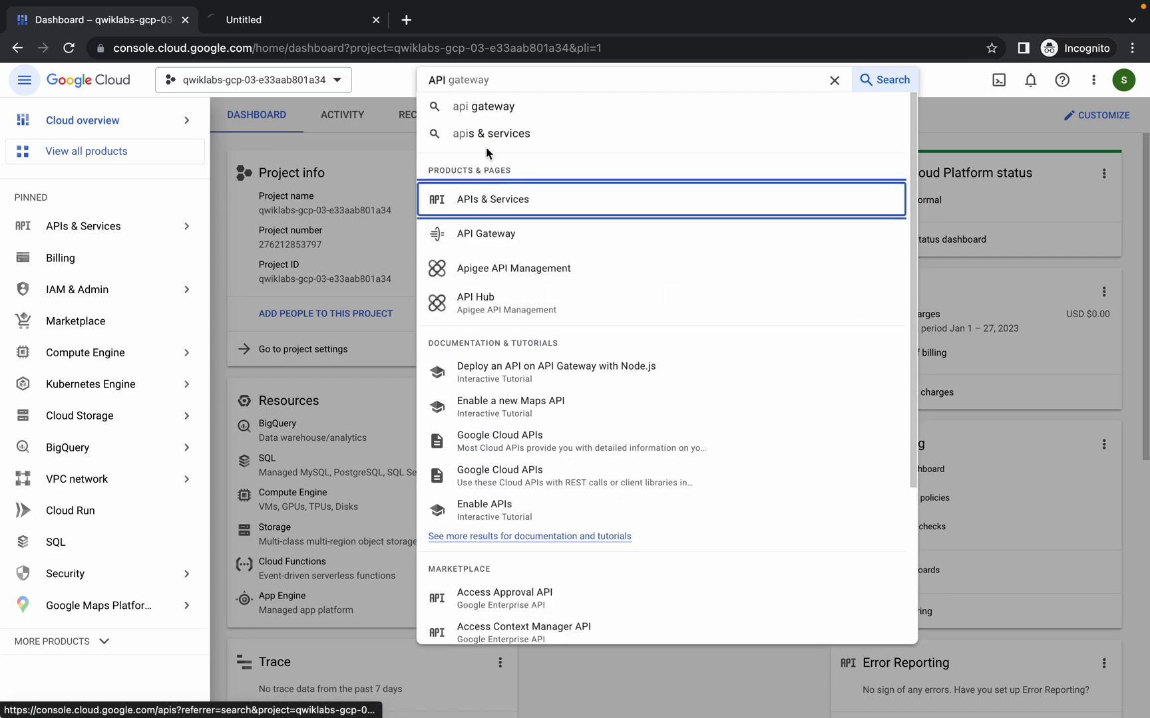
left_click(308, 24)
left_click(69, 188)
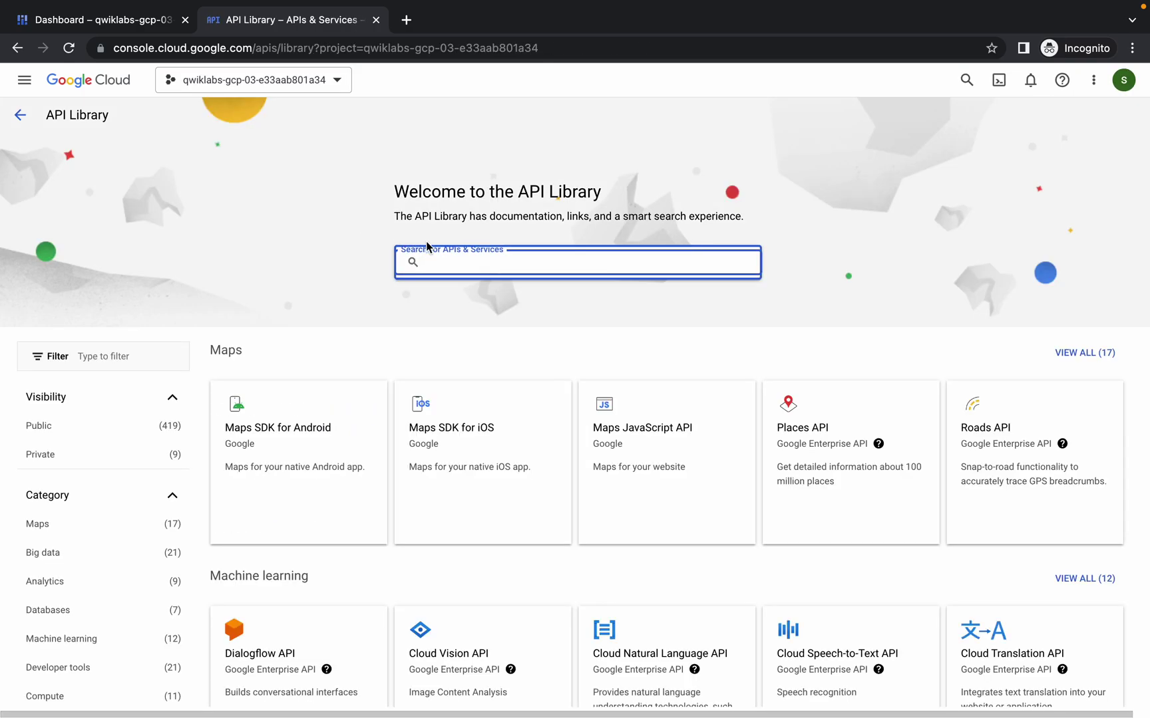
type("Data Catalog")
key("Return")
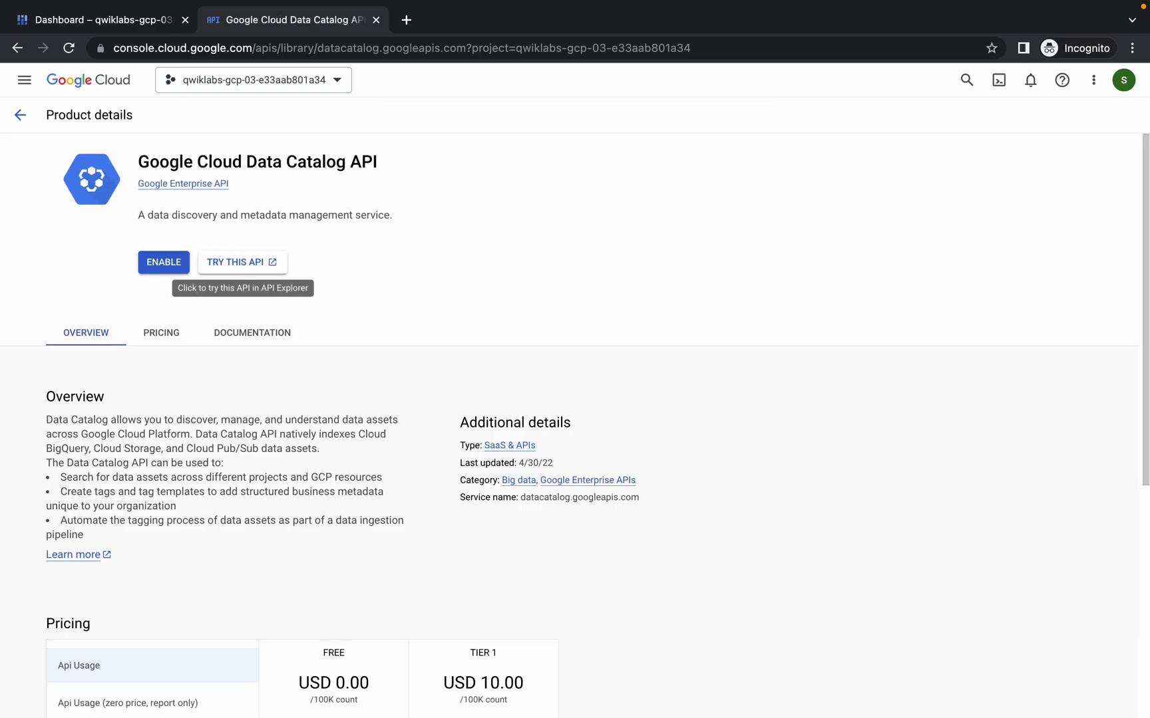
left_click(163, 268)
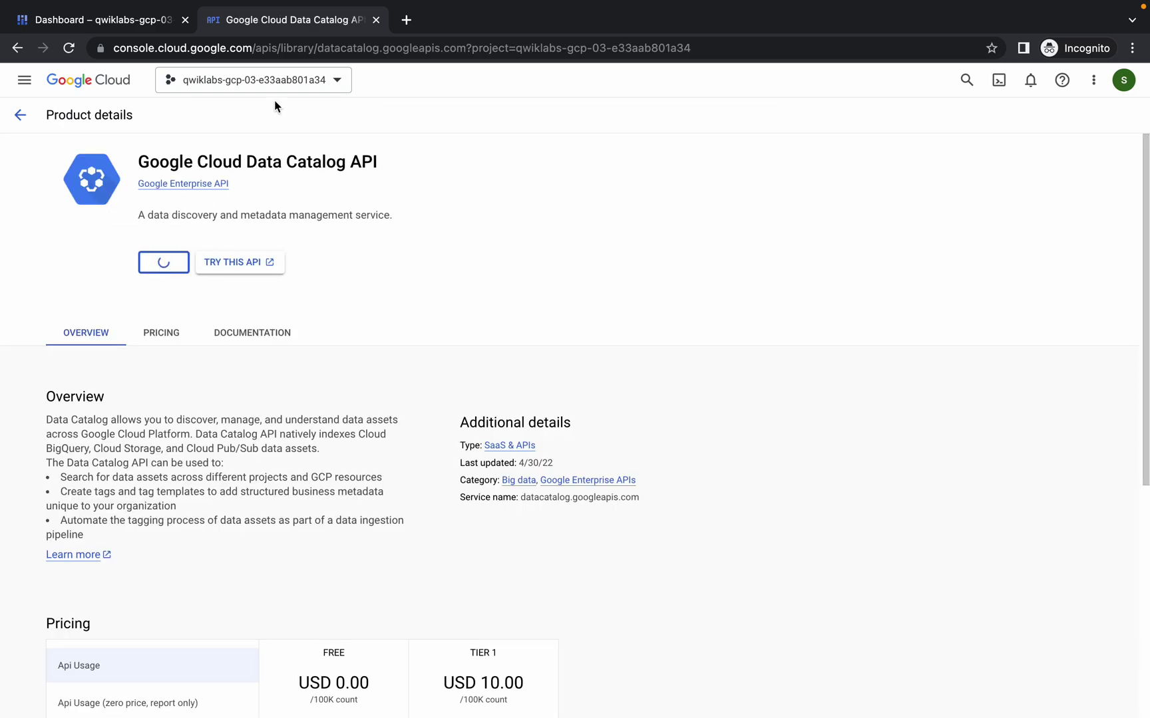
Open BigQuery in a new tab from the console search.
left_click(130, 22)
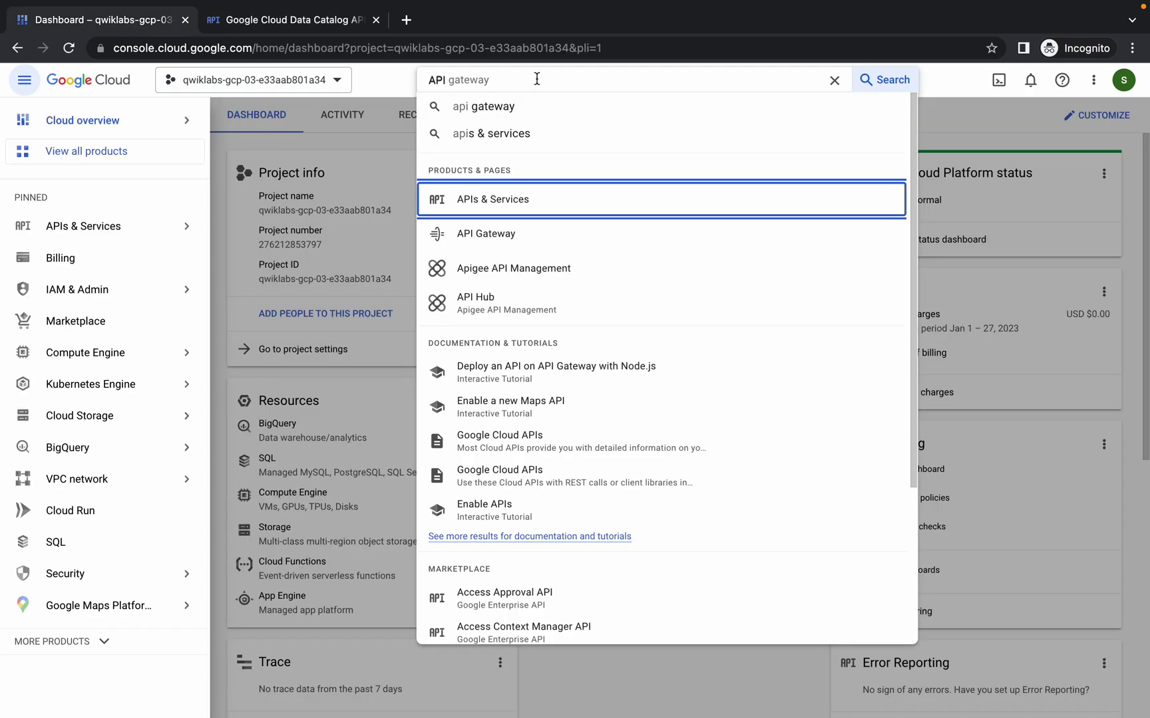
key("BackSpace")
key("BackSpace")
key("BackSpace")
type("big")
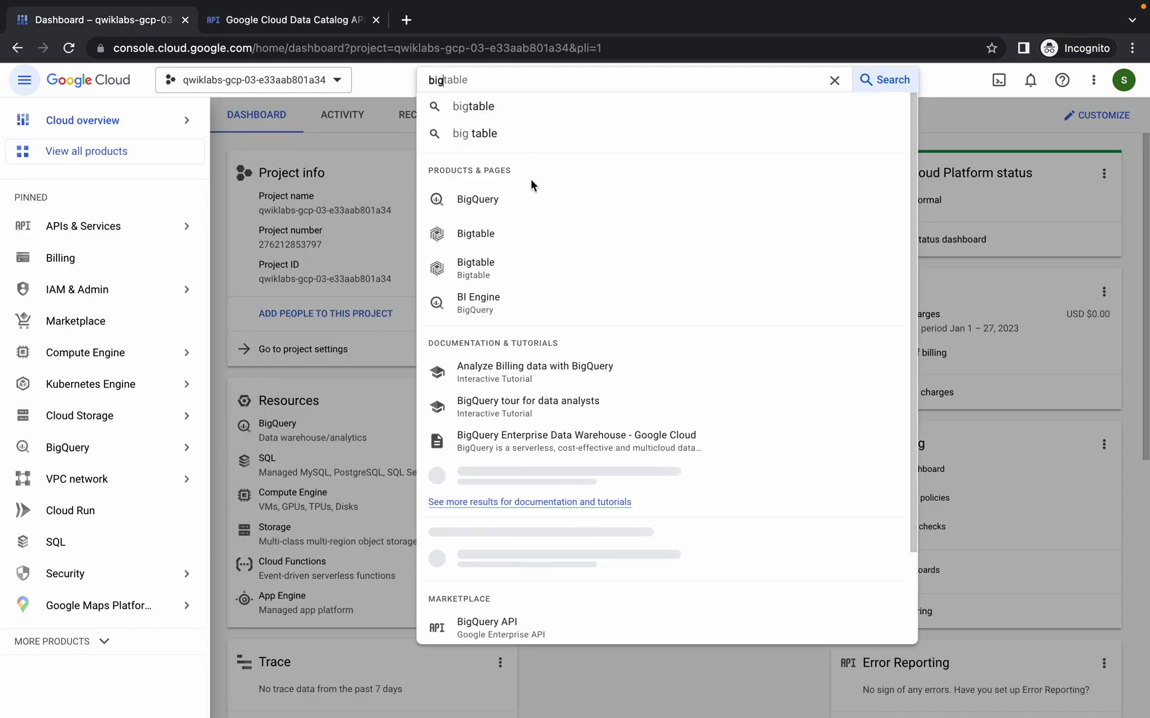
left_click(495, 204, "super")
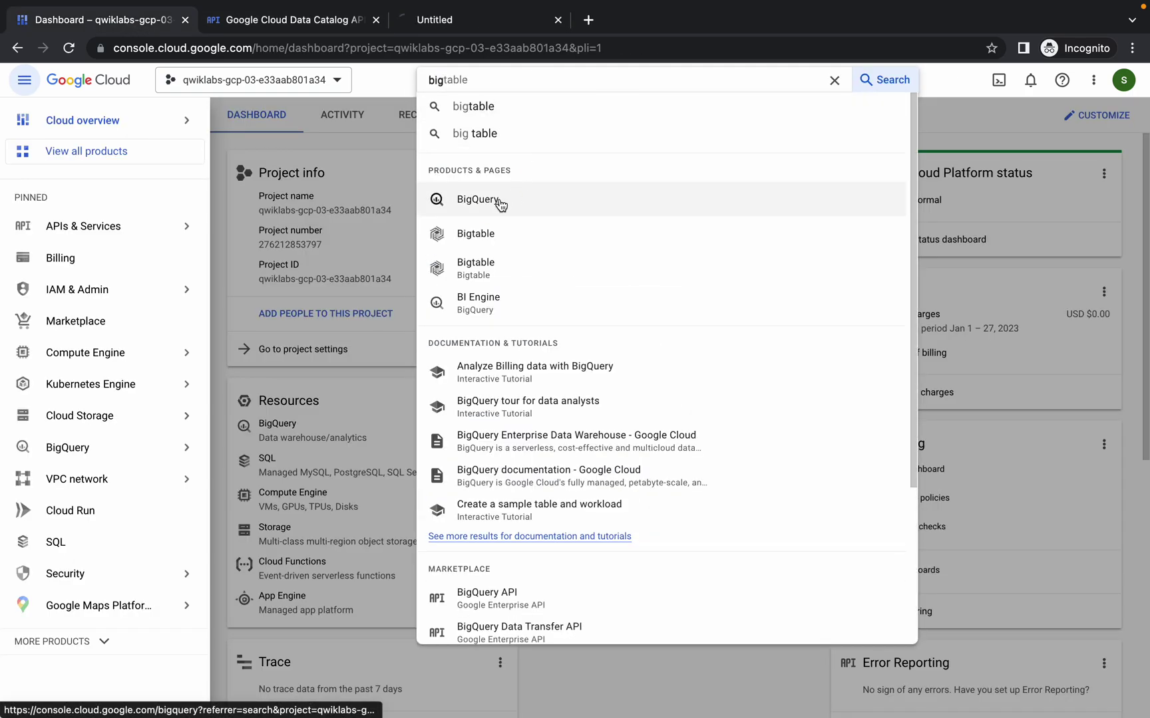
left_click(444, 25)
Copy the Task 2 dataset name 'demo_dataset' and switch to the BigQuery window.
left_click(509, 291)
scroll(509, 291, "down", 10)
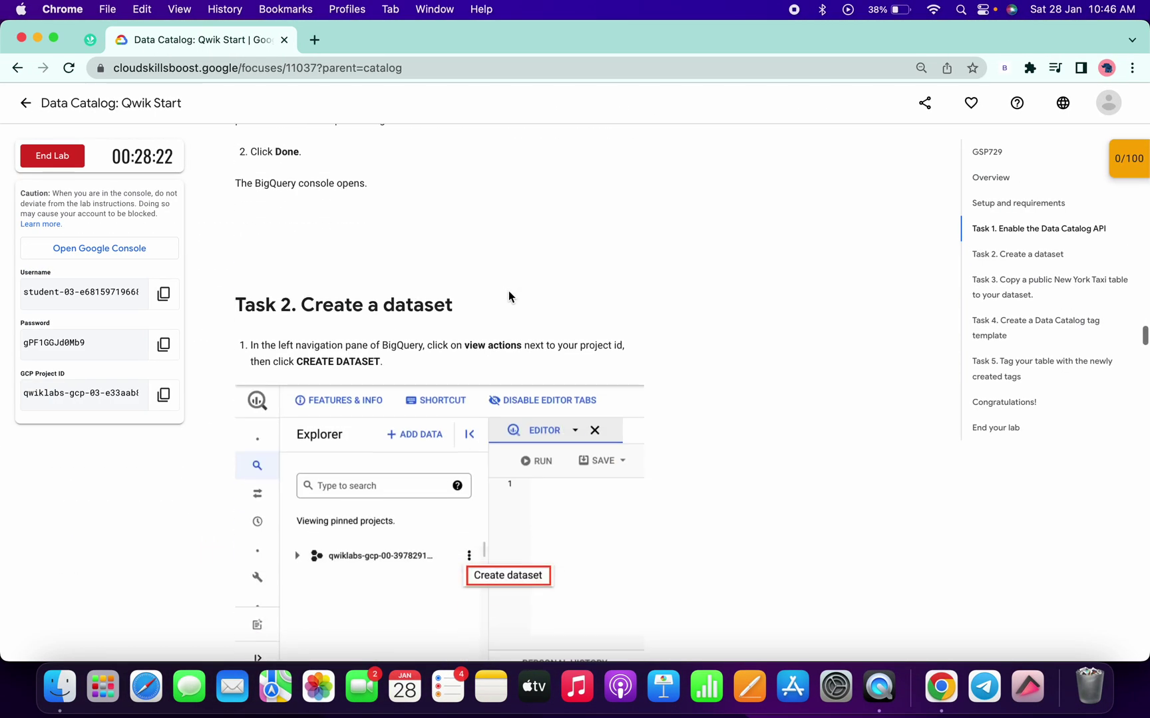
scroll(509, 291, "down", 5)
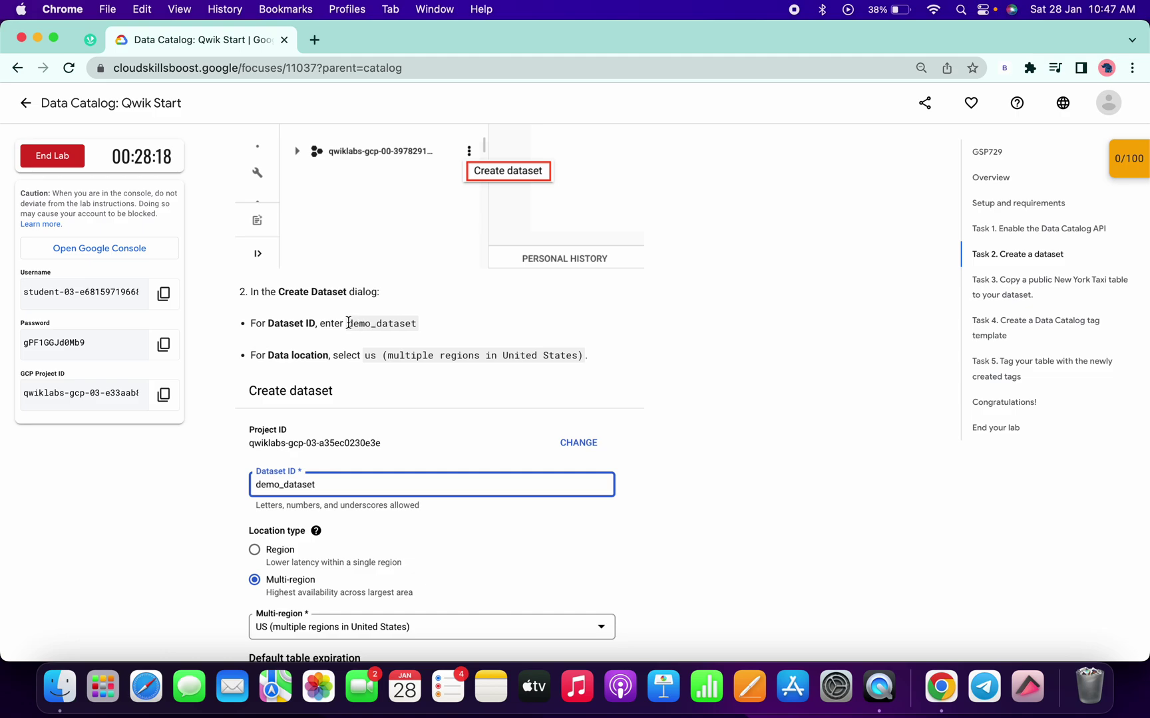
left_click_drag(347, 324, 417, 325)
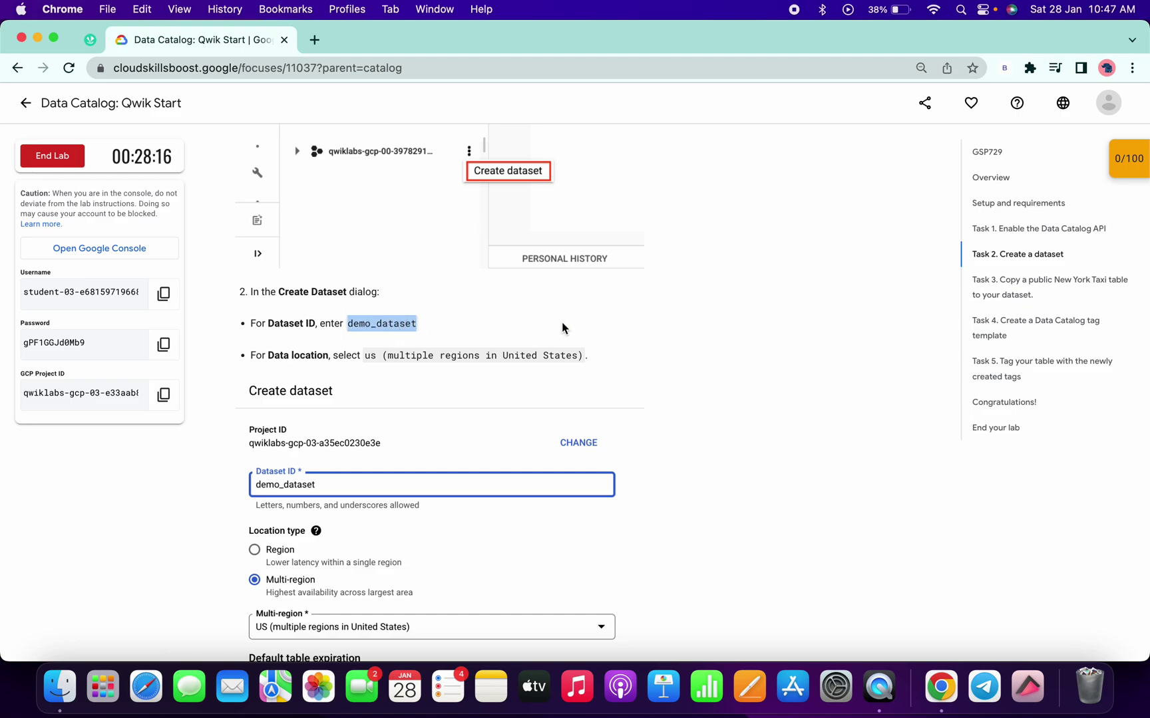
key("super+c")
key("ctrl+Right")
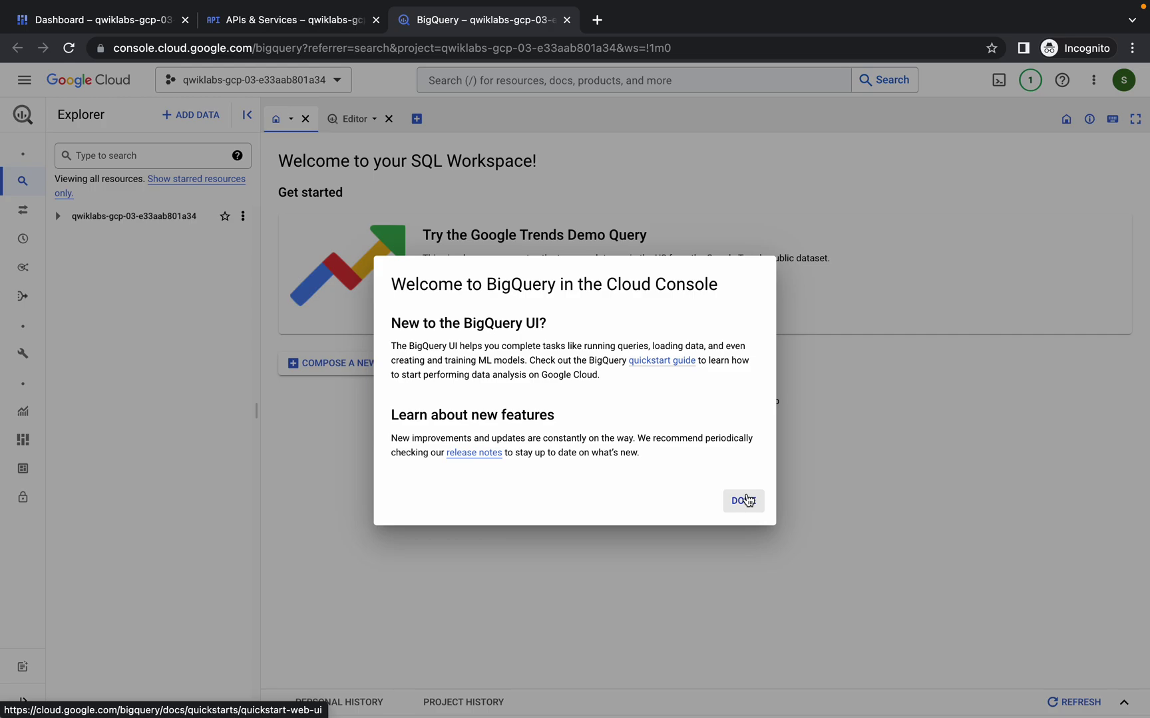
Dismiss the welcome dialog and create dataset 'demo_dataset' in the lab project.
left_click(740, 497)
left_click(243, 217)
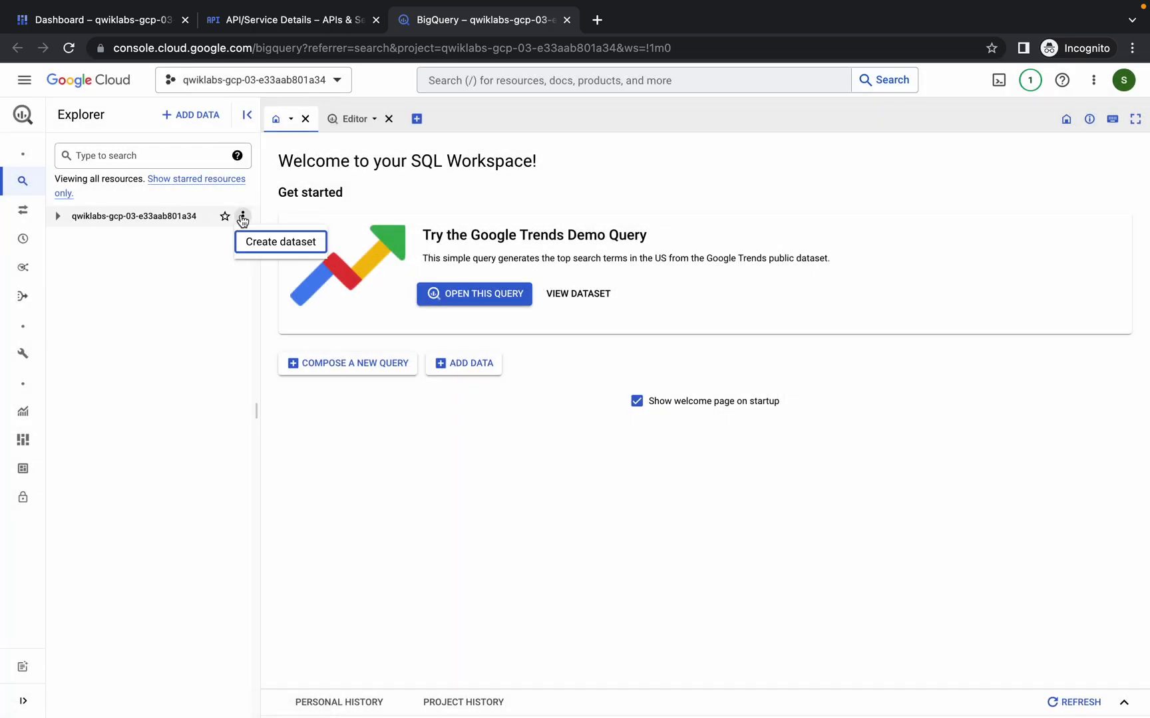
left_click(279, 242)
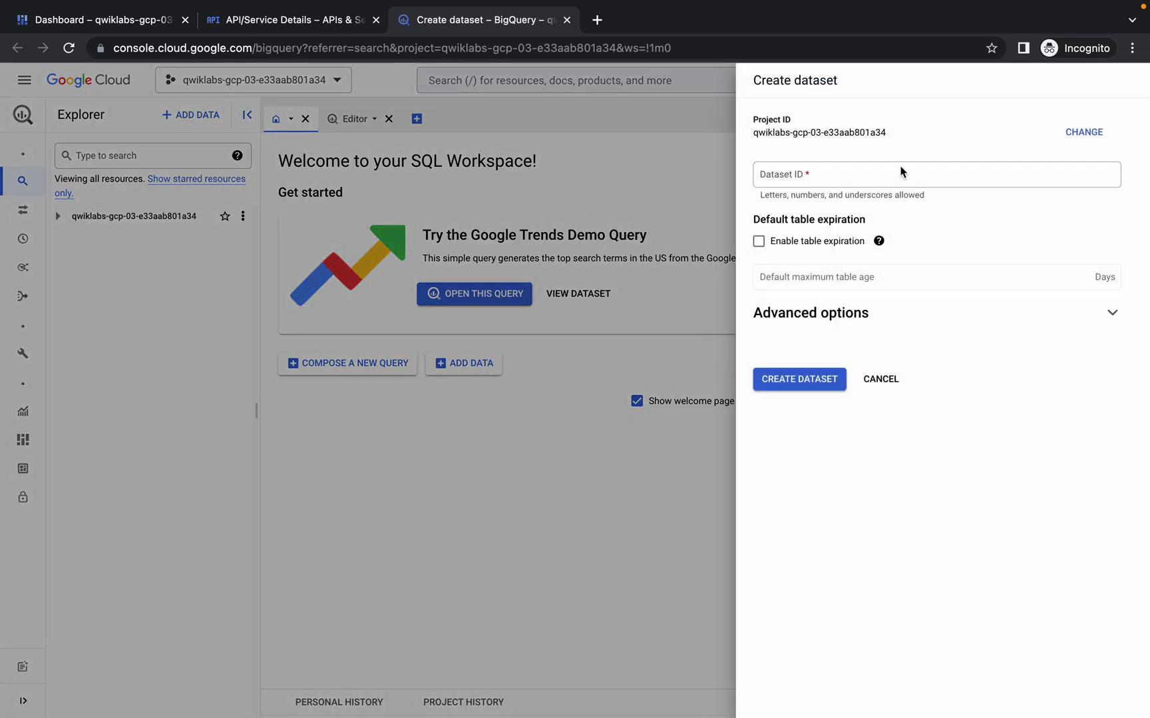
left_click(910, 174)
type("demo_dataset")
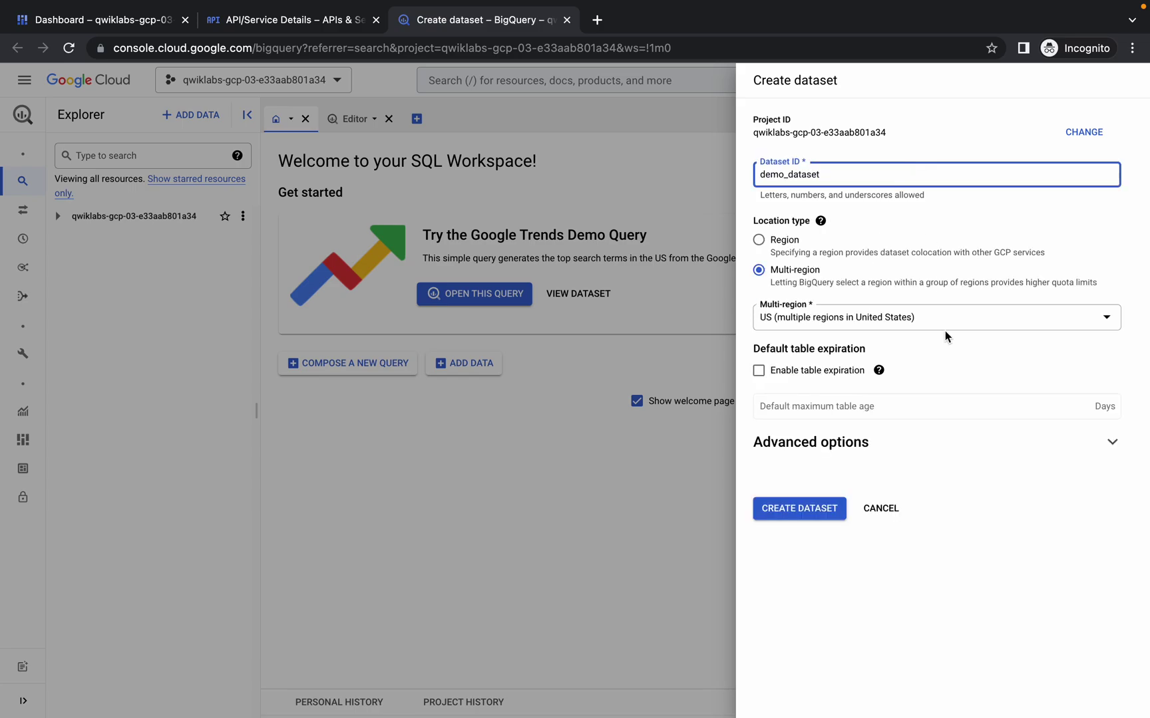
left_click(828, 515)
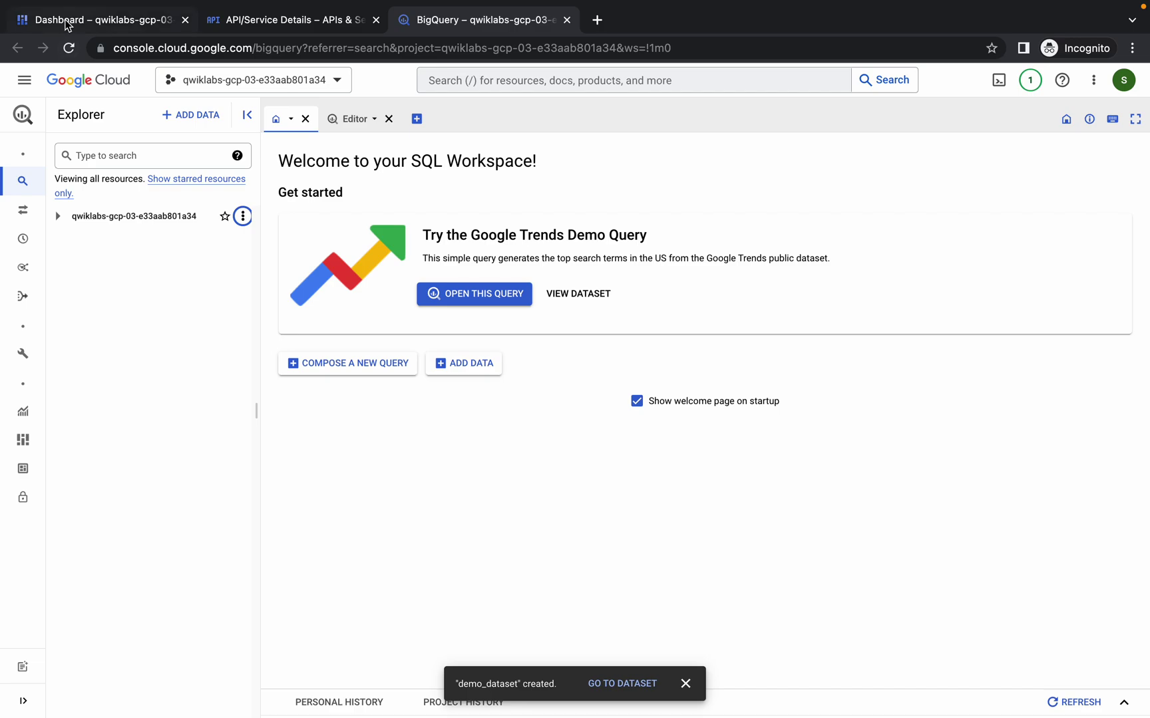
Open and enlarge Cloud Shell, then close the Data Catalog API details tab.
left_click(64, 26)
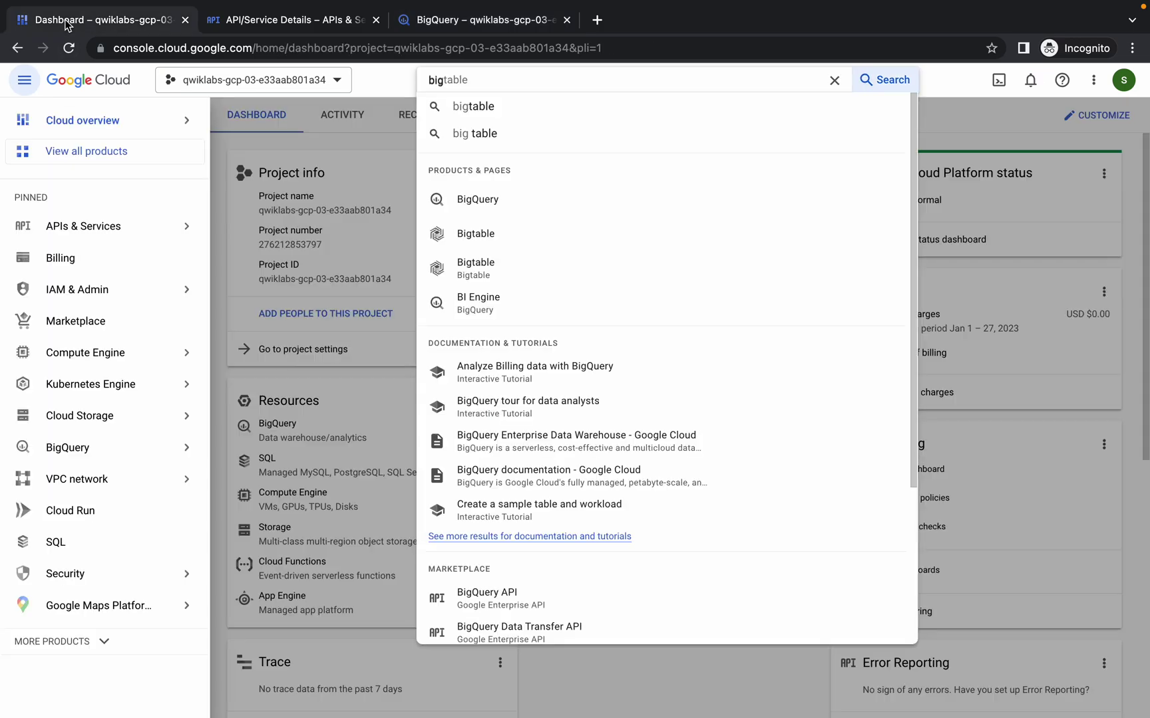
left_click(996, 81)
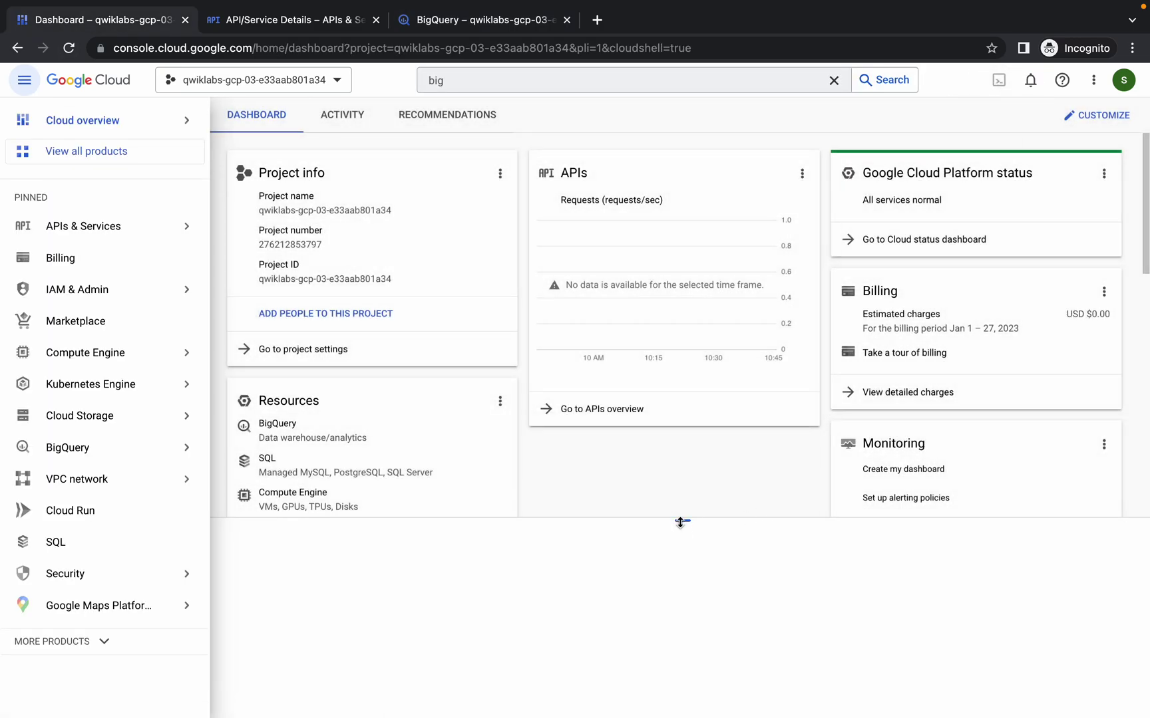
left_click_drag(680, 522, 644, 106)
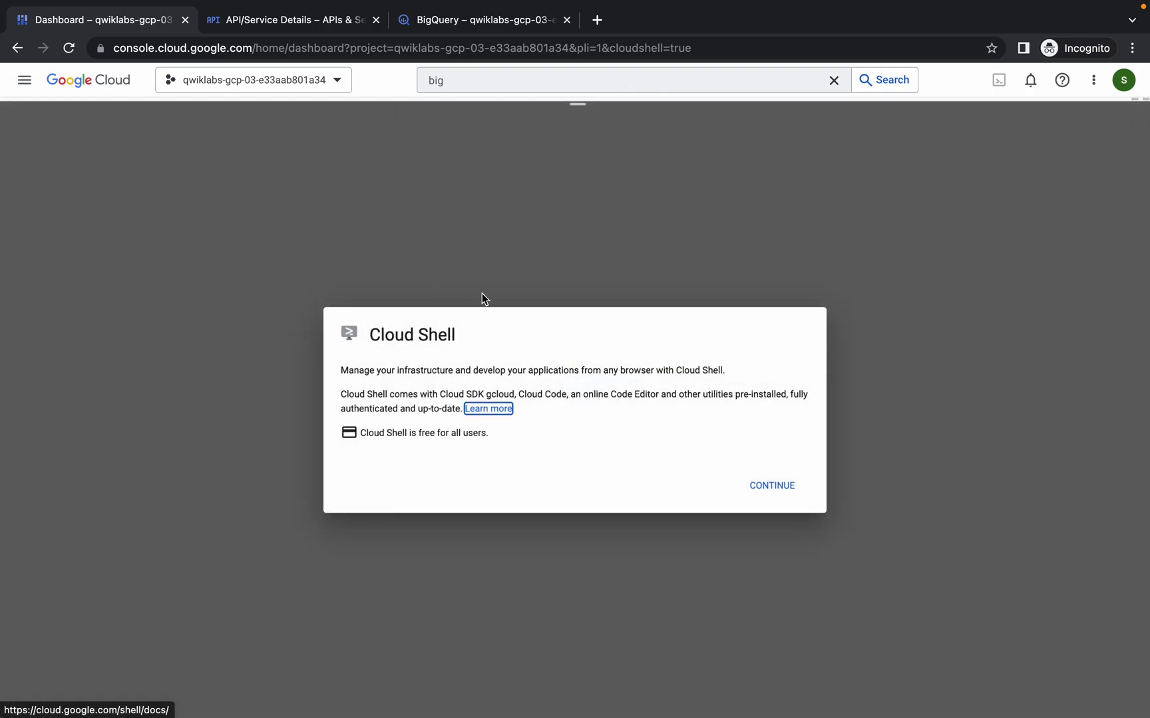
left_click(771, 485)
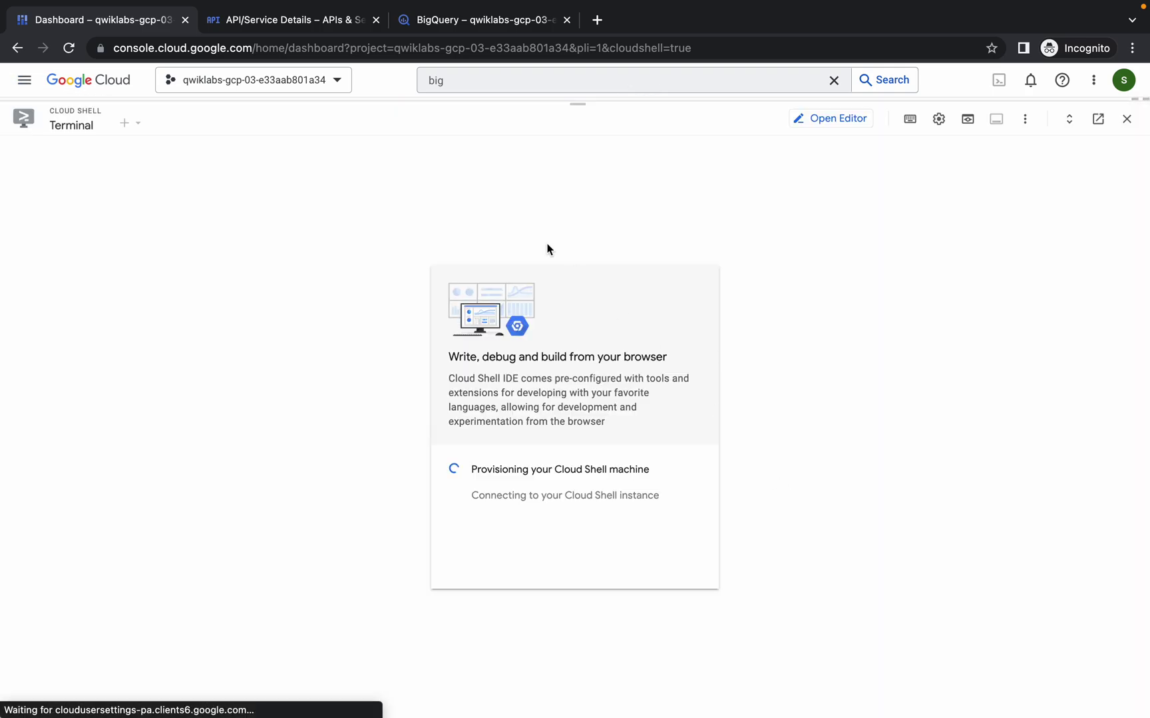
left_click(276, 22)
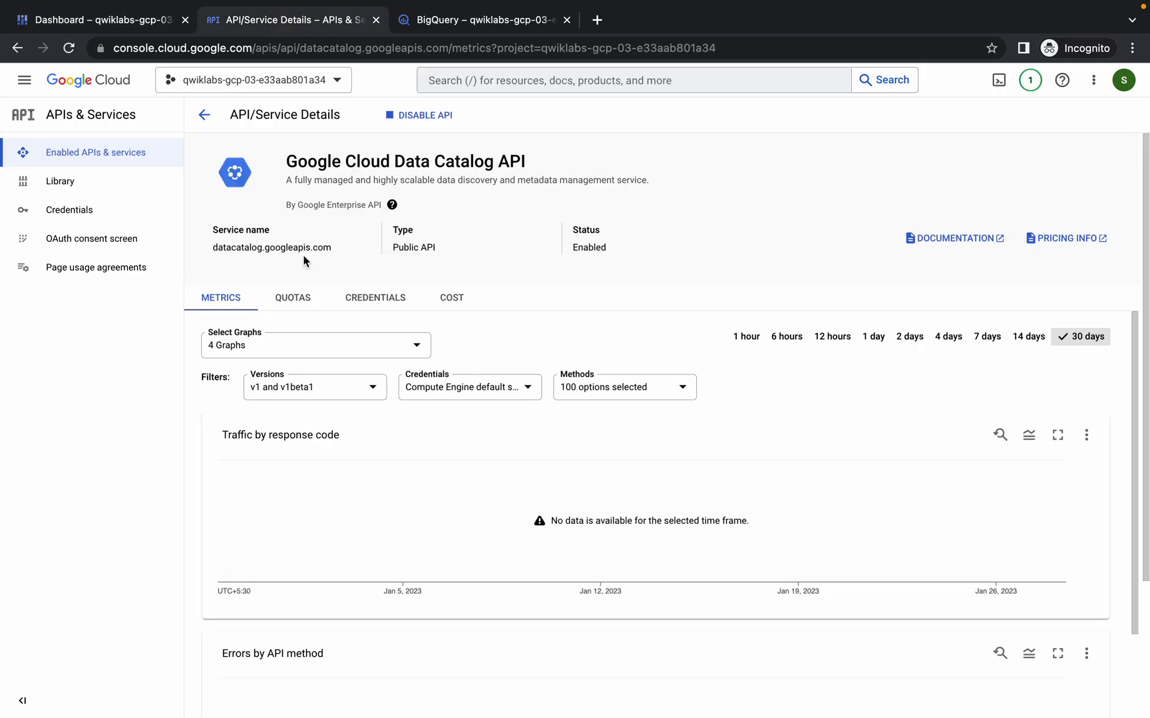
left_click(376, 20)
Verify the Create a dataset task and copy the Task 3 bq cp command.
key("ctrl+Left")
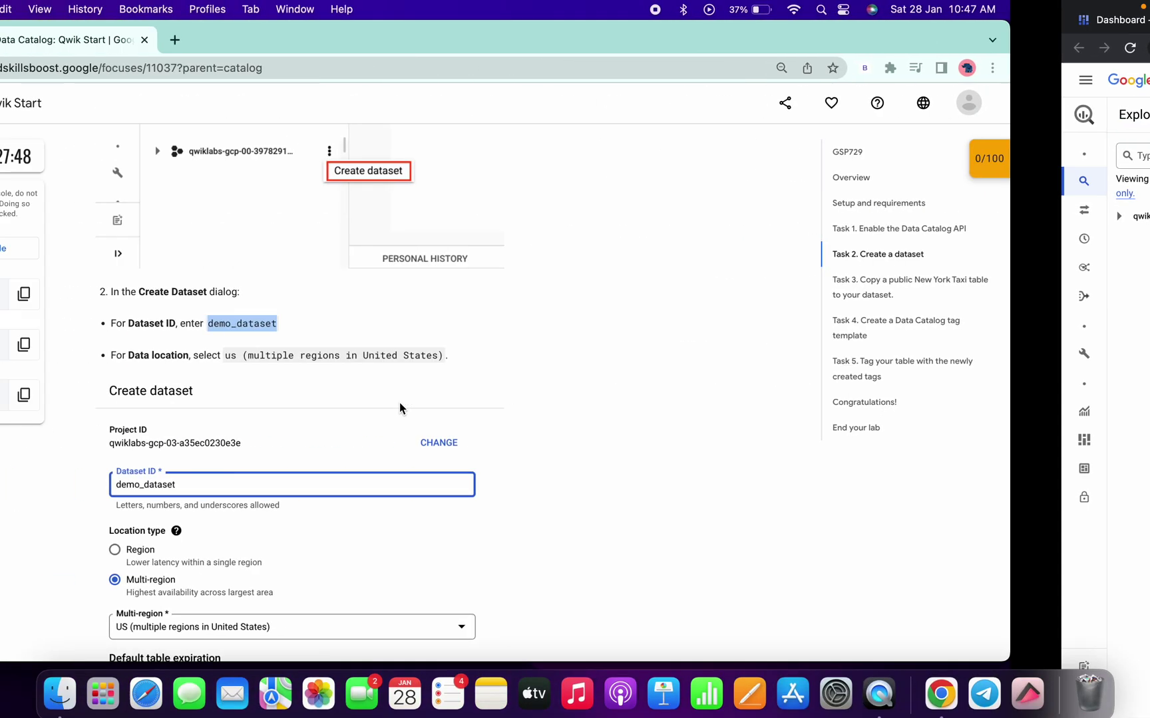
scroll(455, 462, "down", 10)
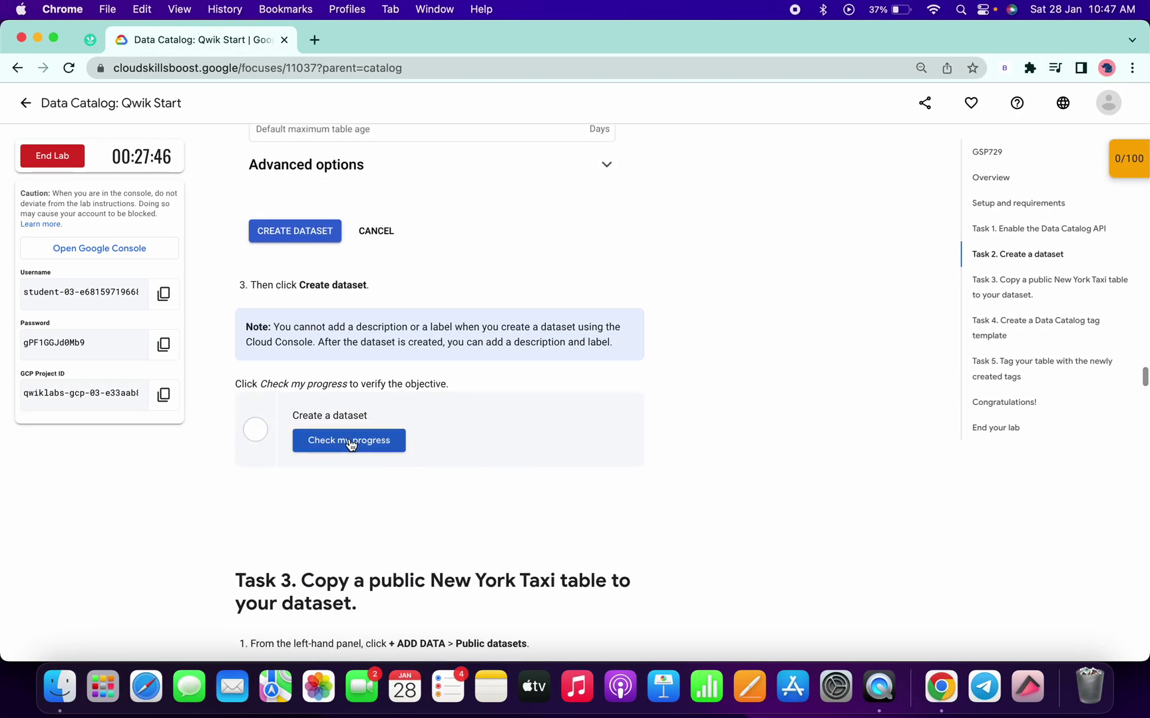
left_click(350, 440)
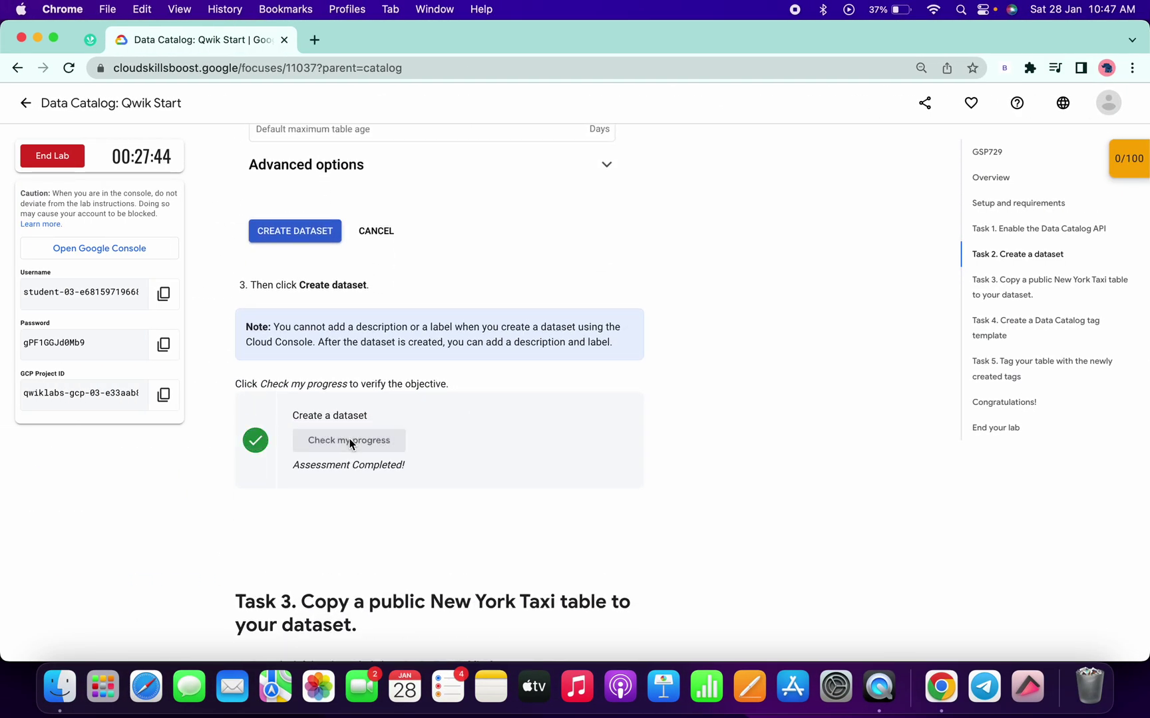
scroll(349, 442, "down", 2)
scroll(350, 445, "down", 6)
scroll(386, 437, "down", 5)
scroll(430, 428, "down", 3)
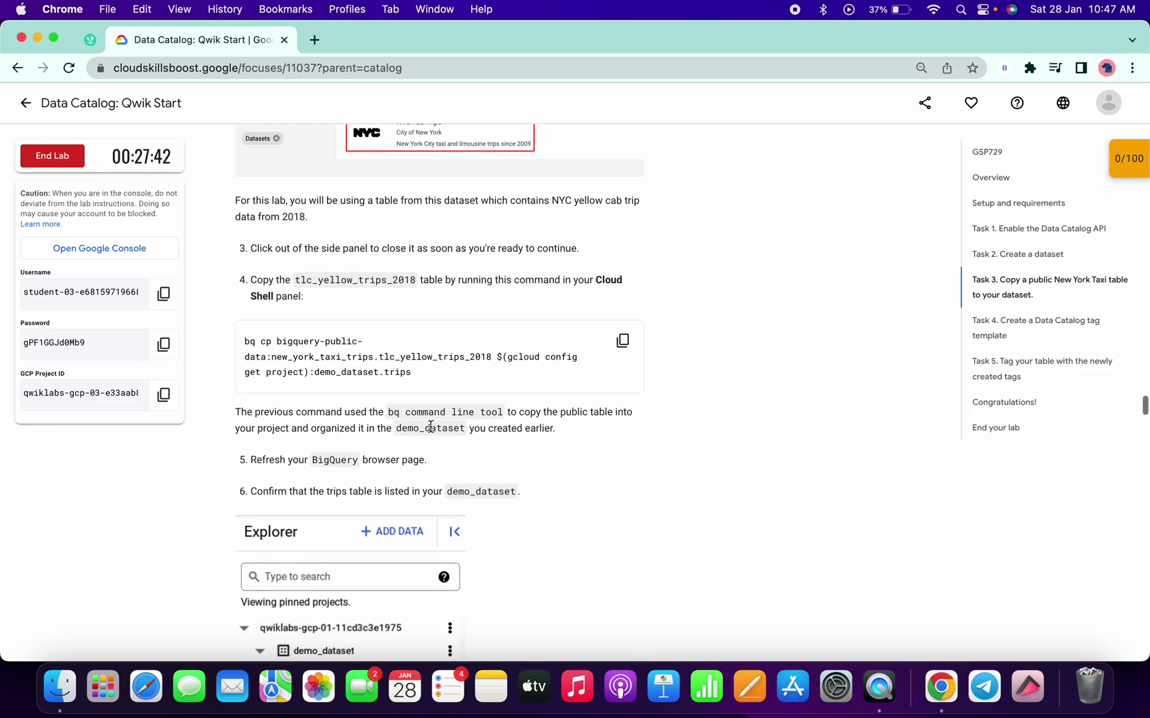
left_click(622, 344)
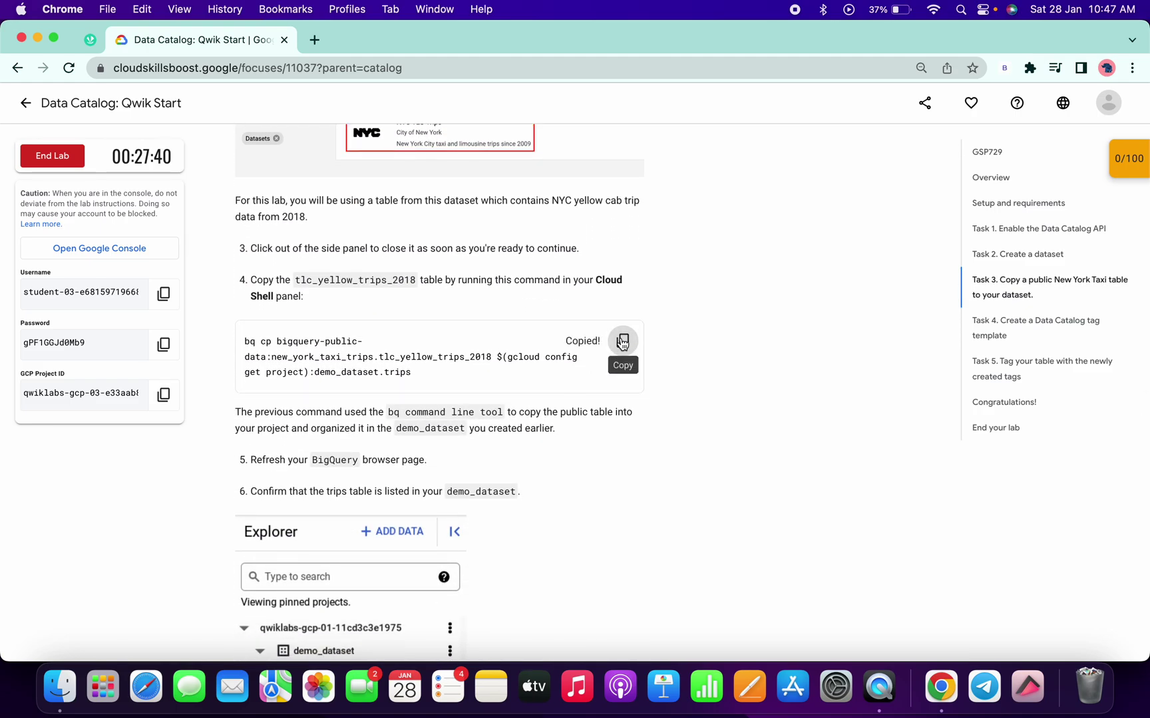
Run the pasted bq cp command in Cloud Shell, authorizing it.
key("super+grave")
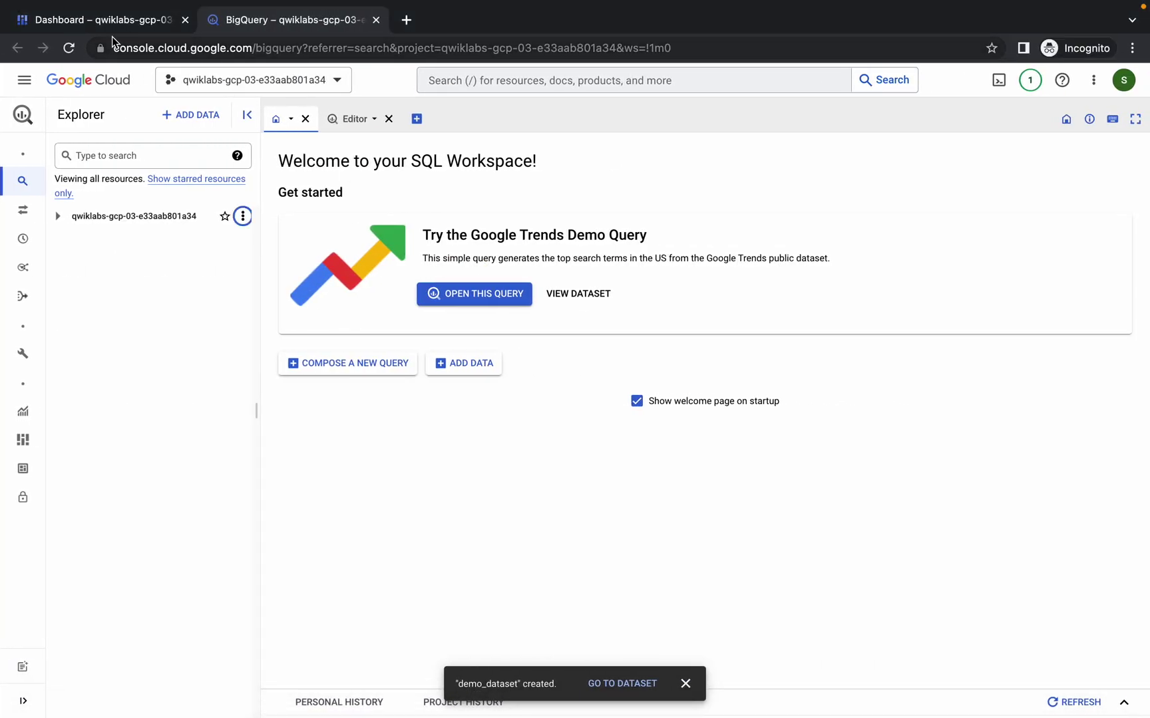
left_click(106, 20)
key("ctrl+v")
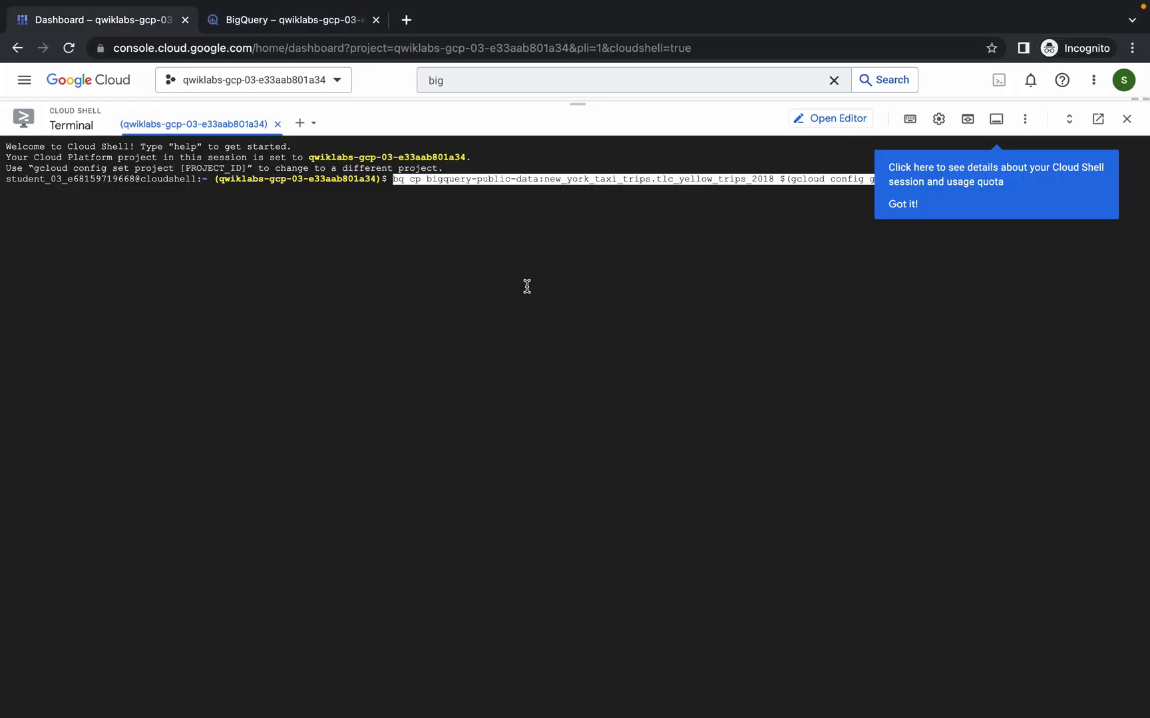
key("Return")
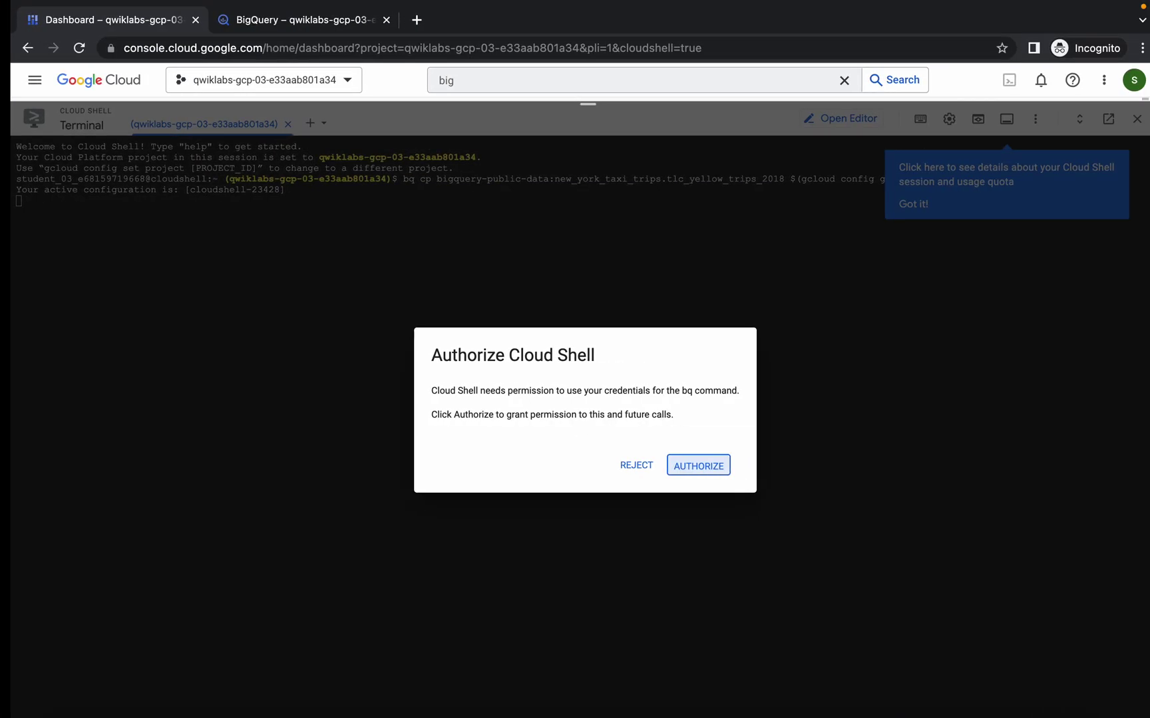
left_click(686, 465)
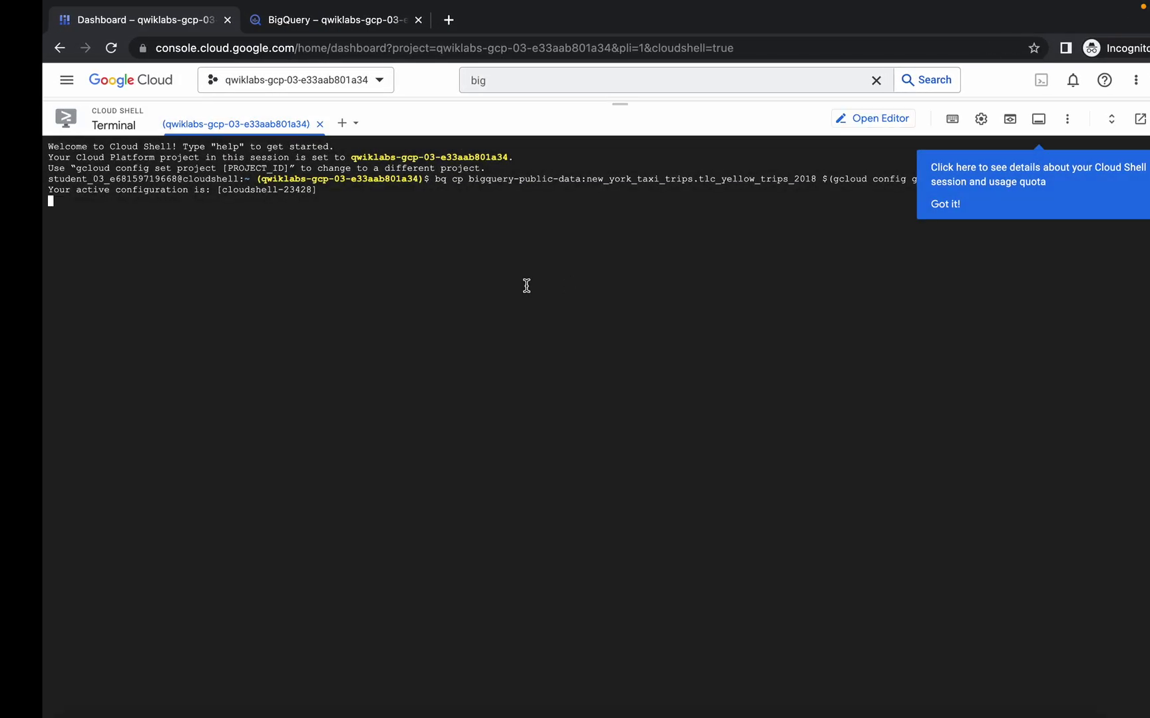
Verify the taxi table copy task and select the Task 4 tag template heading.
key("super+Tab")
scroll(501, 410, "down", 5)
scroll(503, 410, "down", 5)
scroll(502, 410, "down", 1)
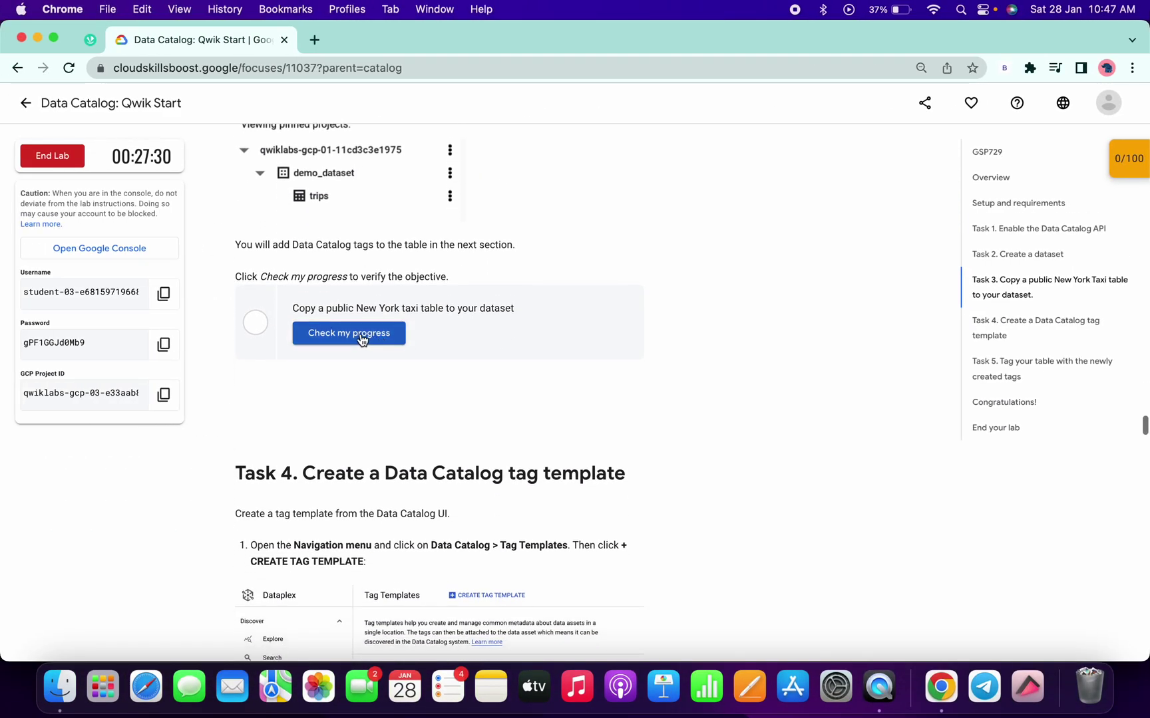
left_click(358, 334)
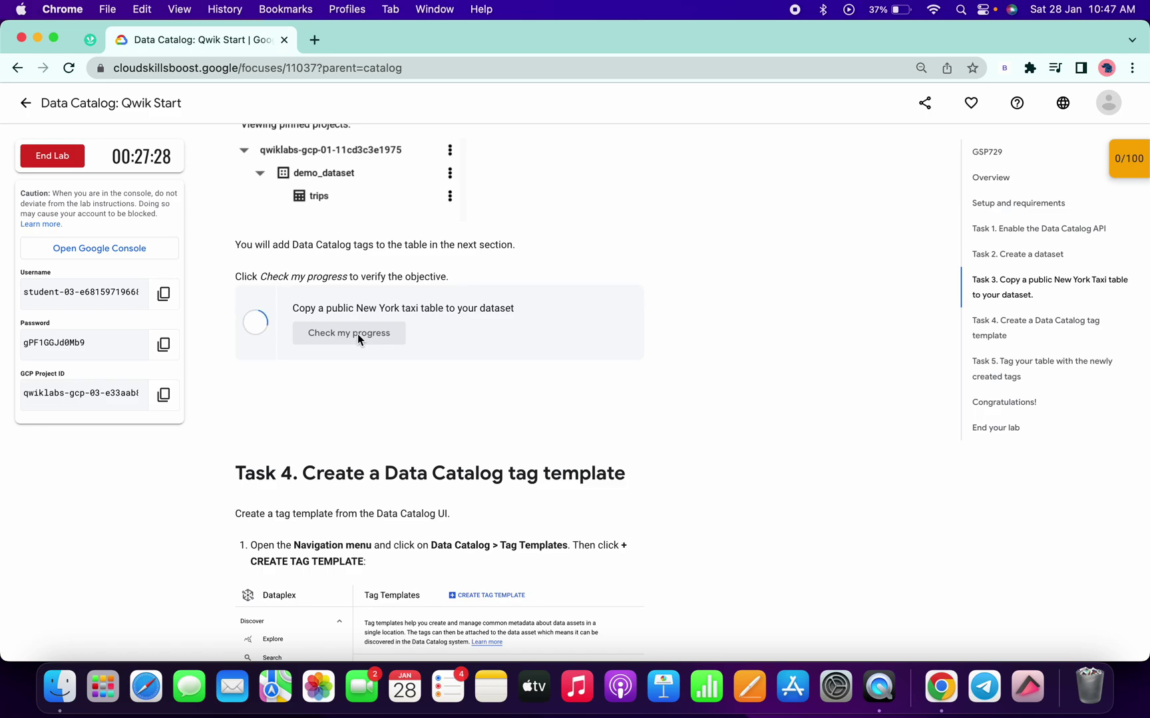
scroll(336, 342, "down", 3)
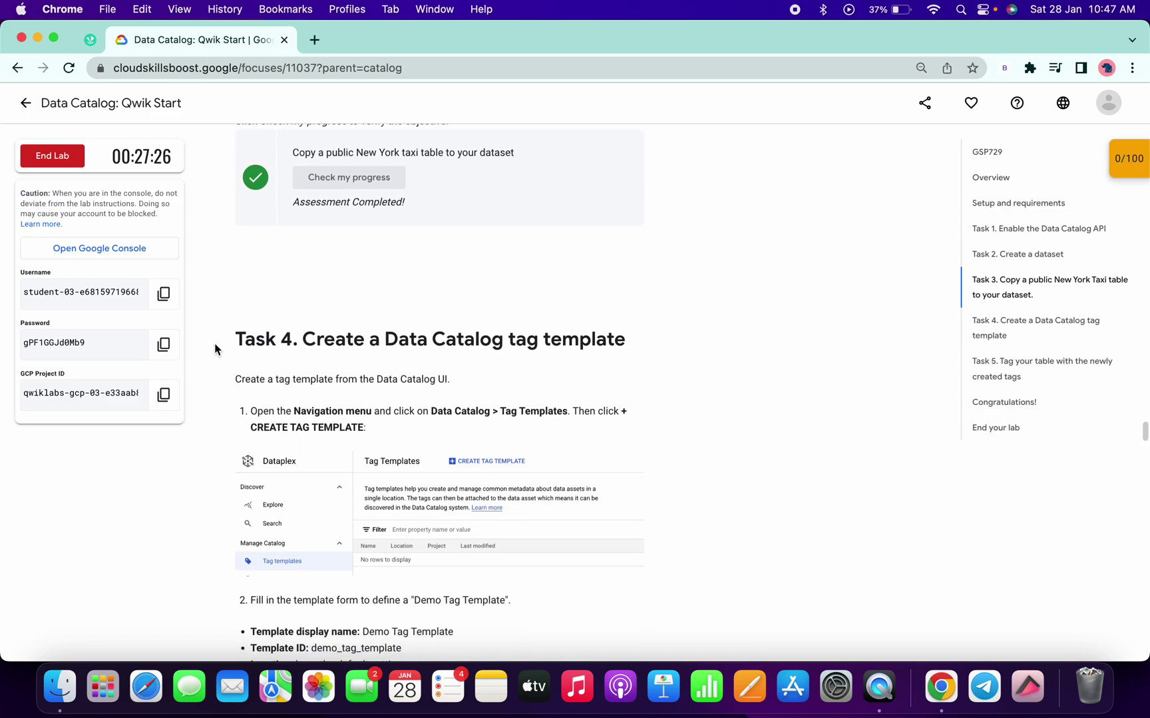
left_click_drag(237, 339, 620, 340)
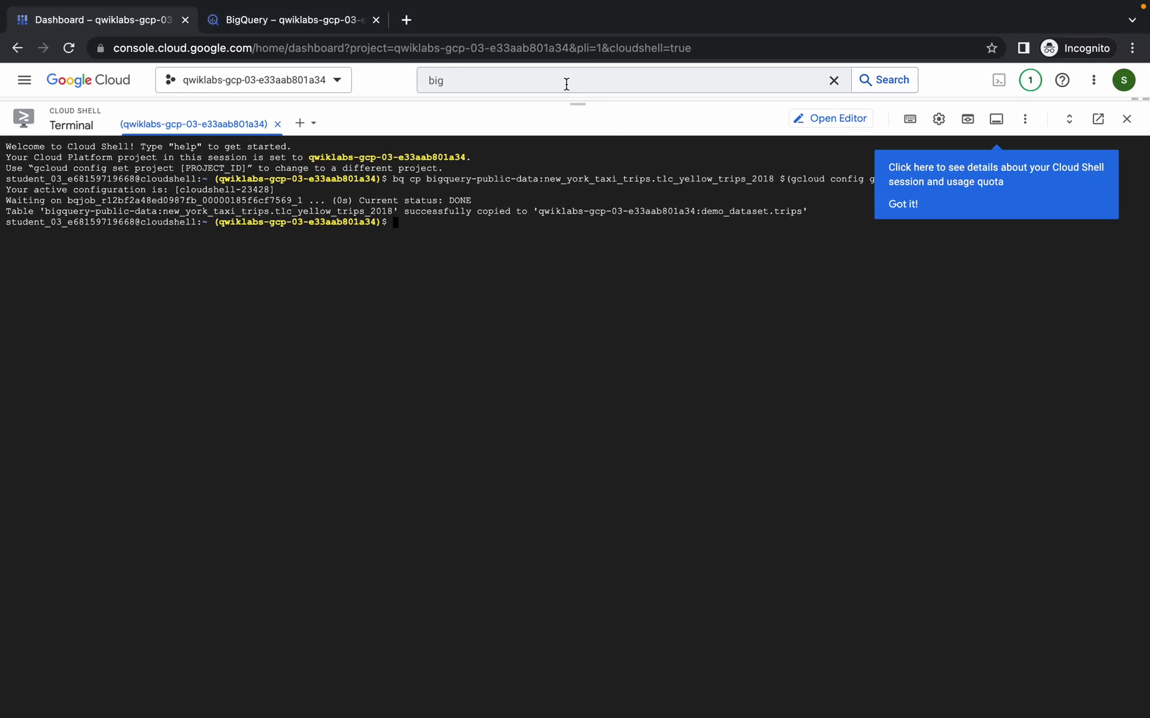
Open Data Catalog in a new tab, dismiss the Dataplex notice, and start a new tag template.
left_click(566, 84)
type("data ca")
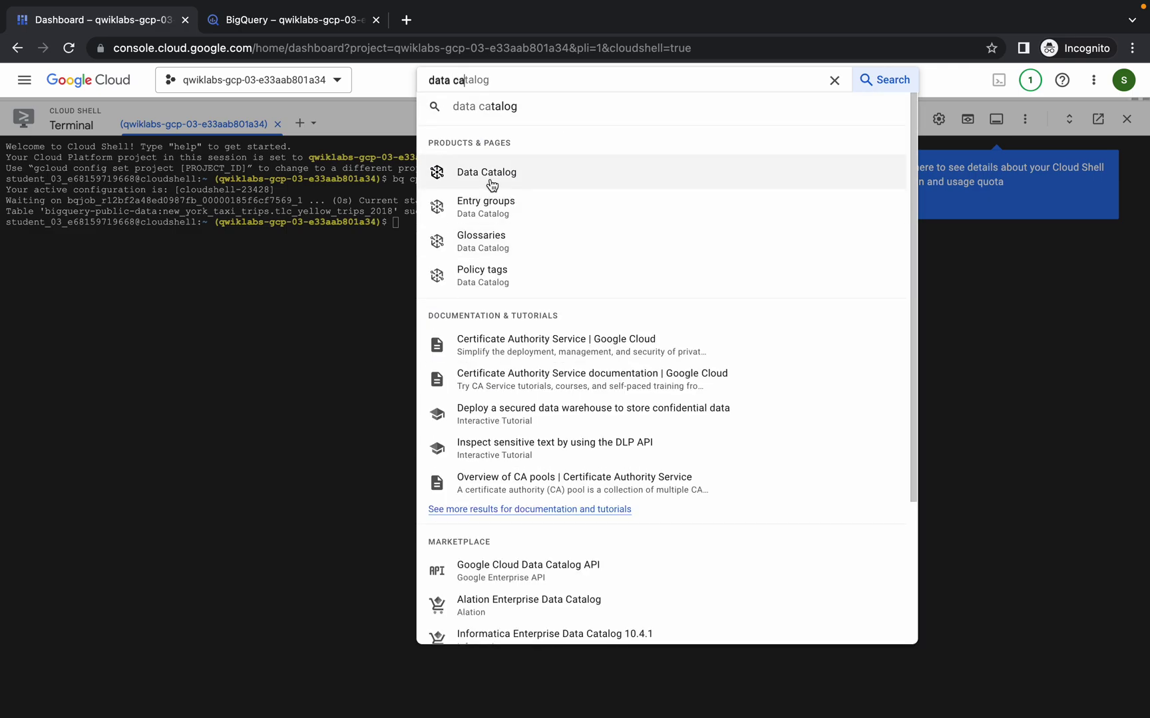
left_click(492, 179, "super")
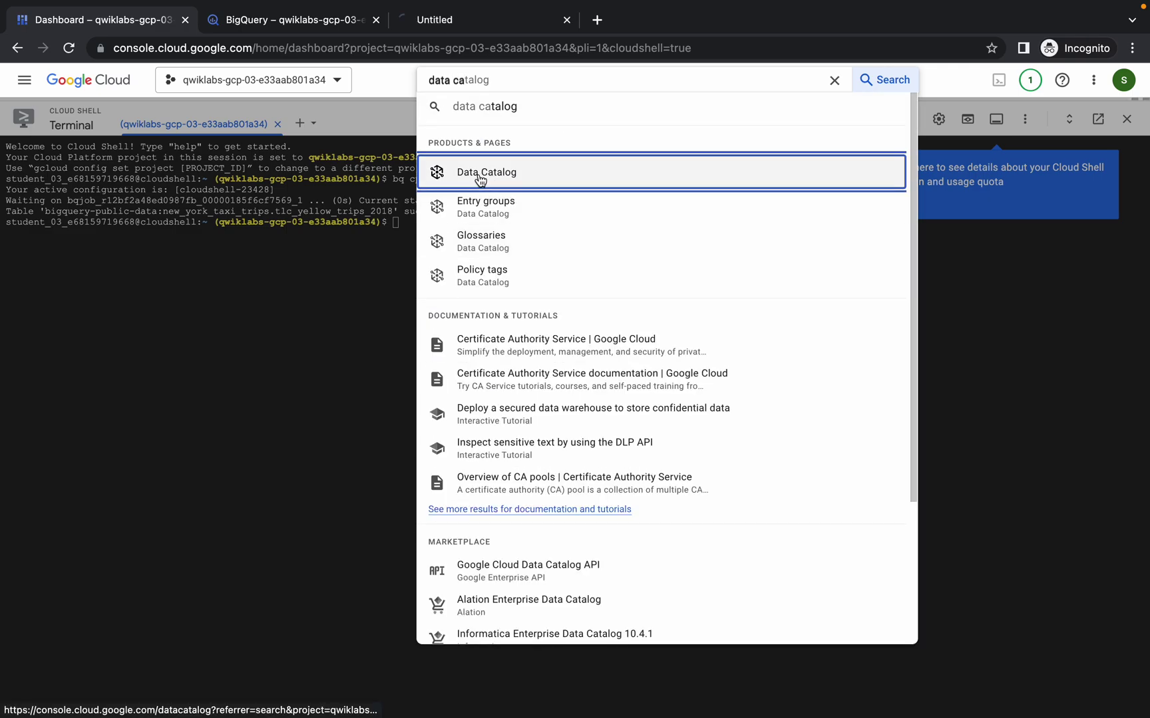
left_click(464, 22)
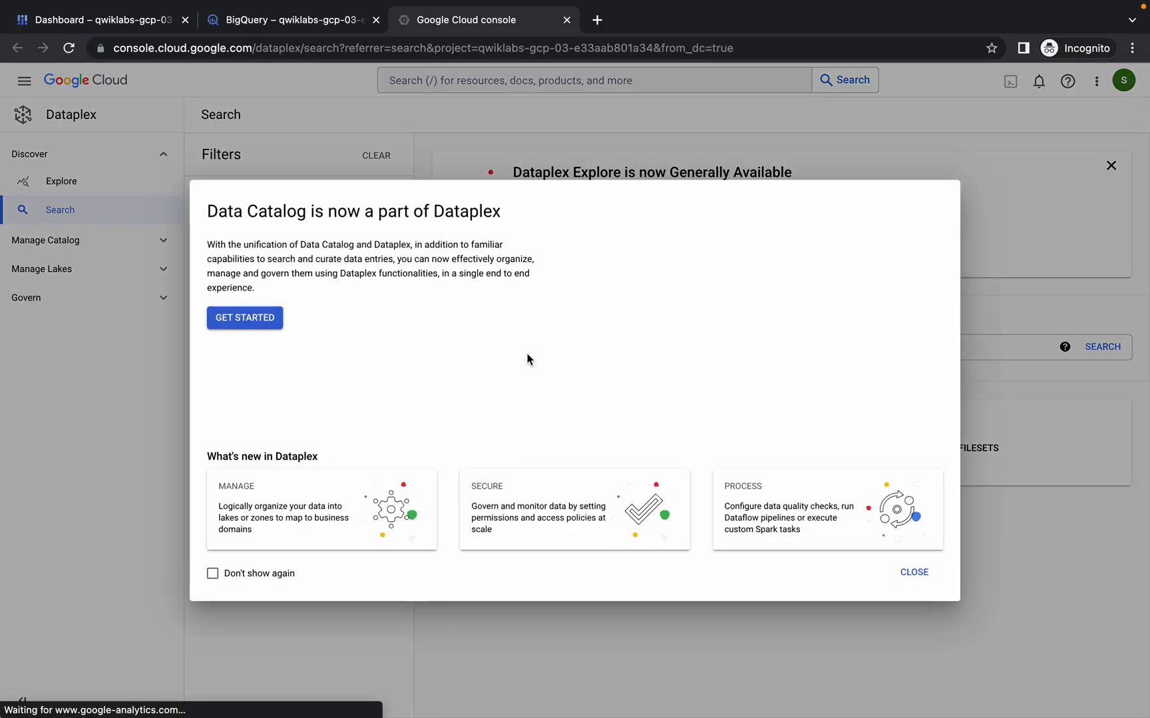
left_click(913, 573)
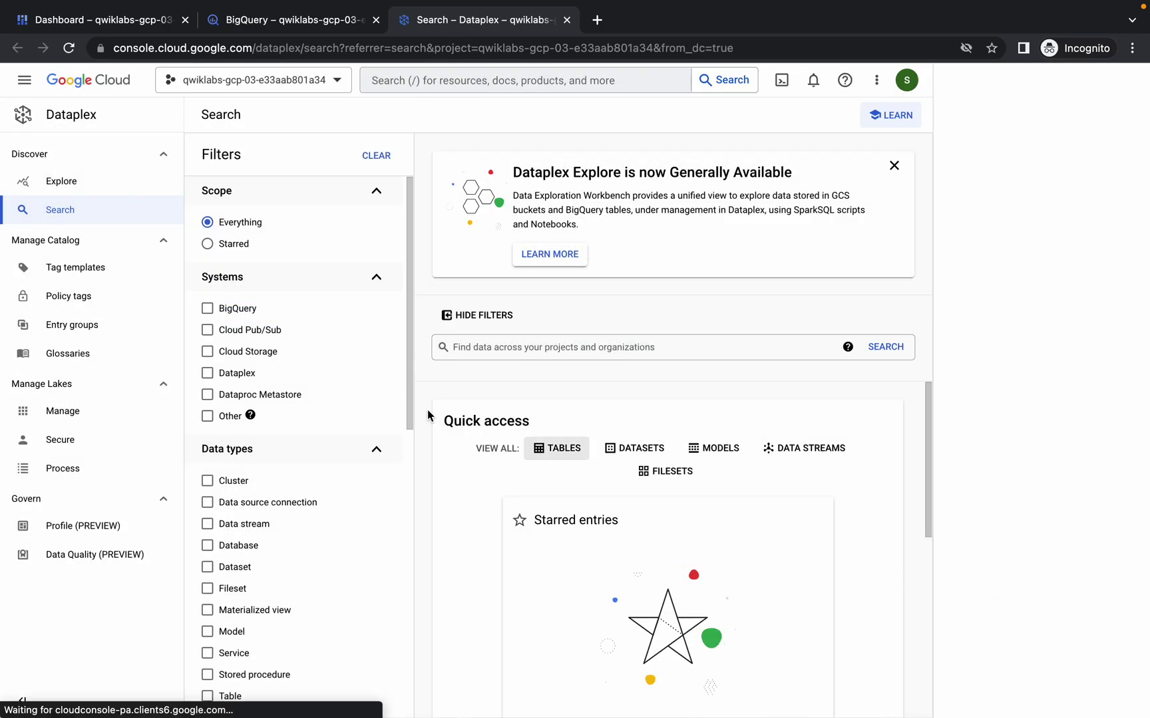
left_click(86, 275)
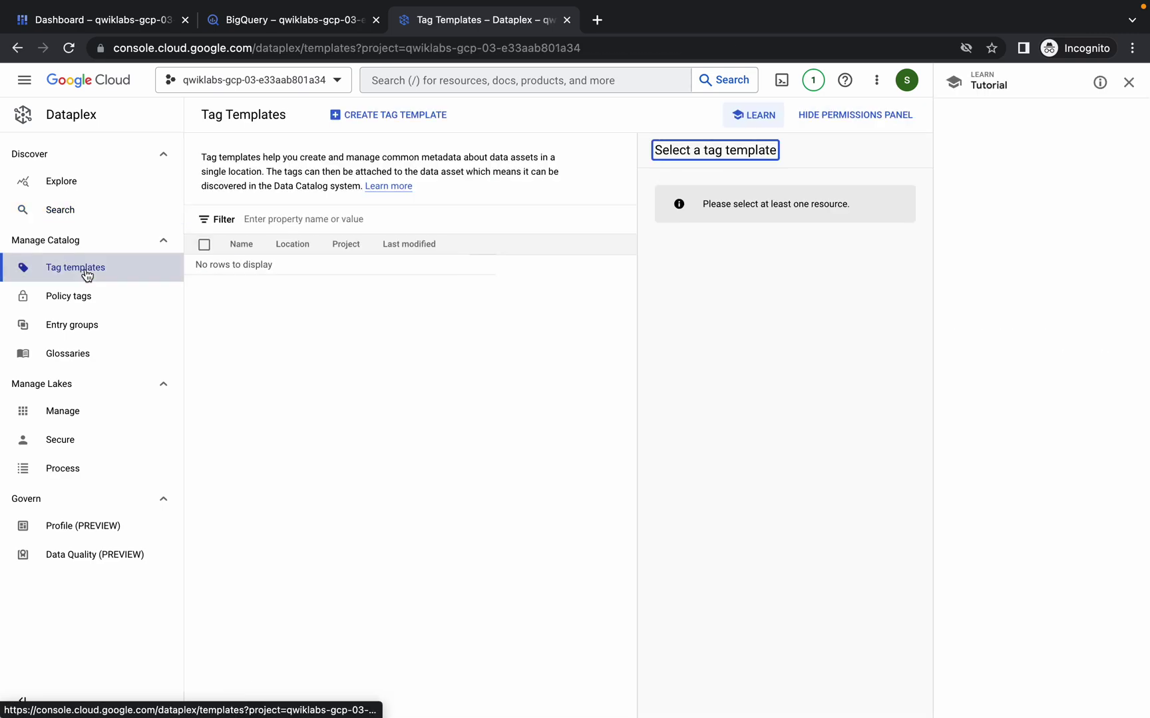
left_click(373, 120)
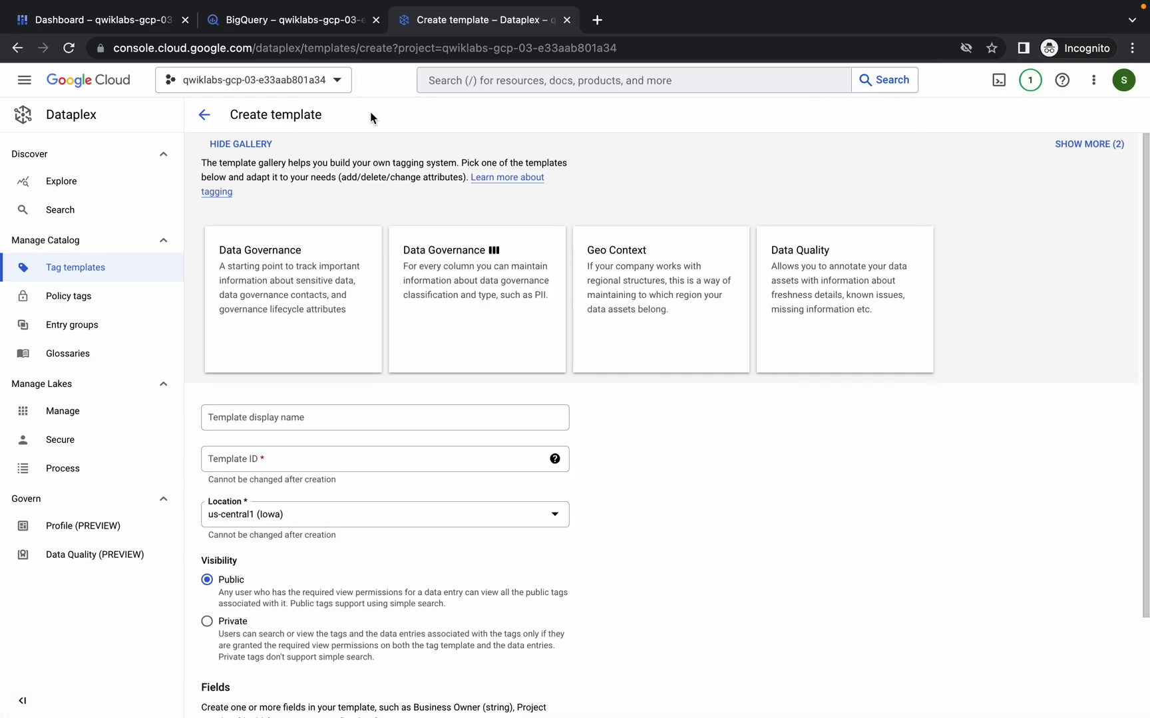
scroll(397, 306, "down", 3)
Enter 'Demo Tag Template' as display name from the lab, auto-filling ID demo_tag_template.
key("ctrl+Right")
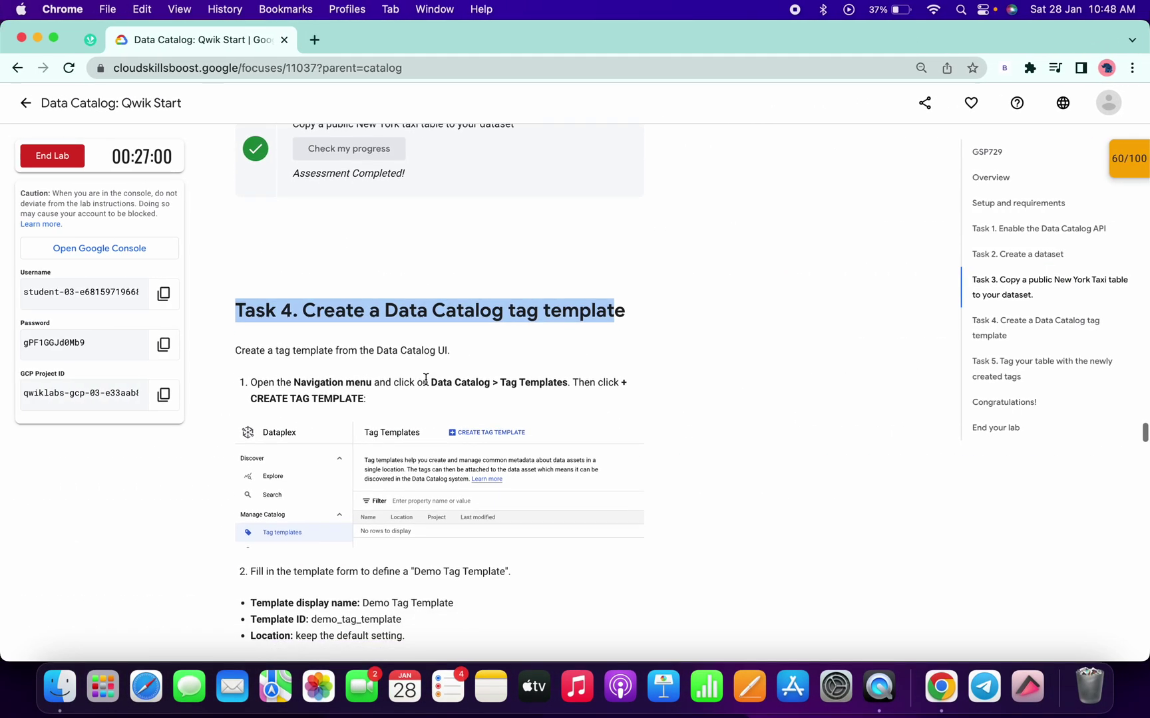
scroll(425, 384, "down", 5)
scroll(426, 381, "down", 1)
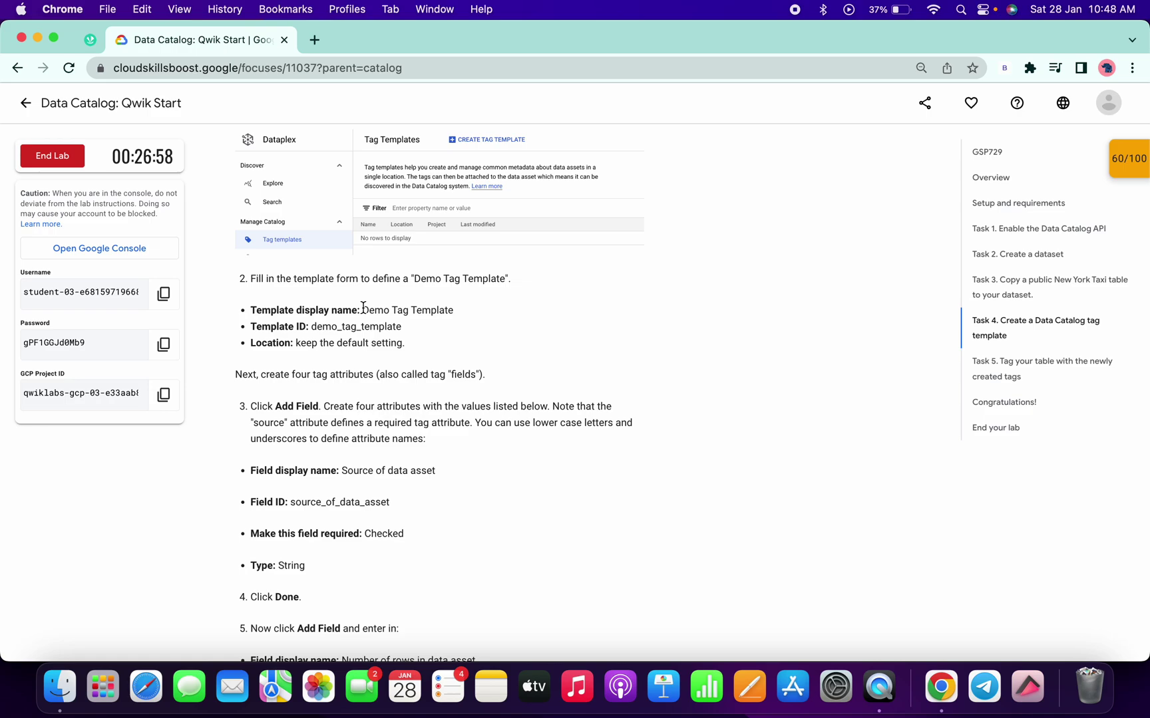
left_click_drag(363, 310, 454, 310)
key("ctrl+Left")
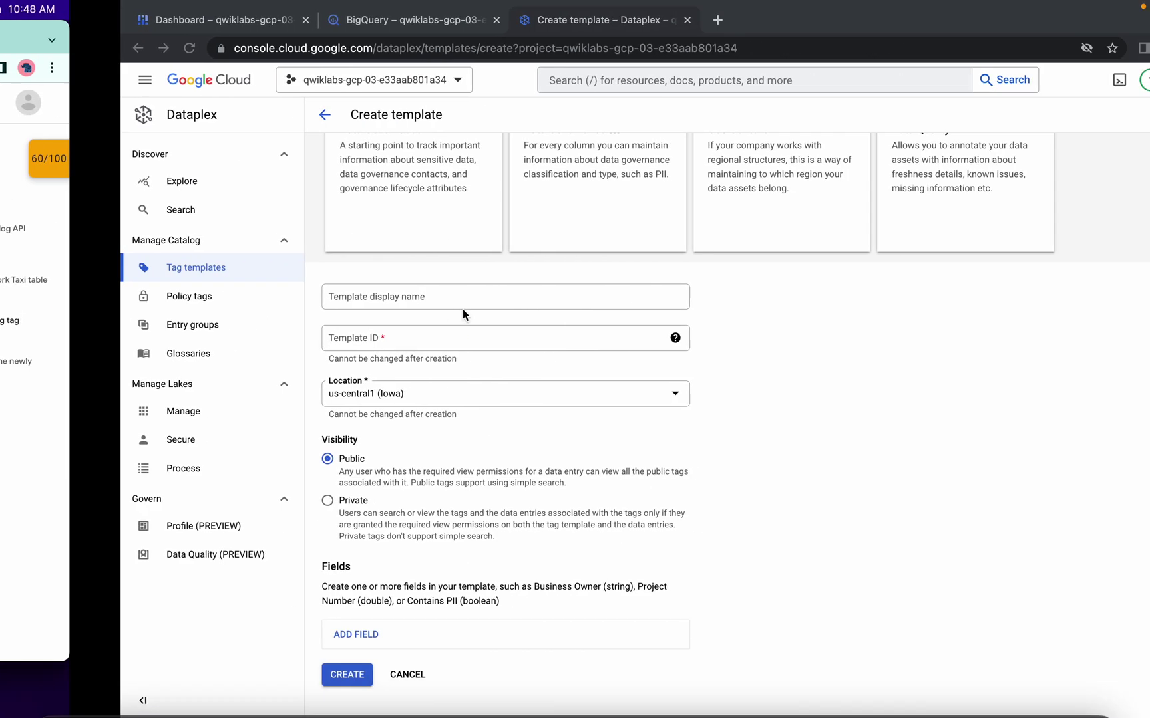
left_click(320, 297)
type("Demo Tag Template")
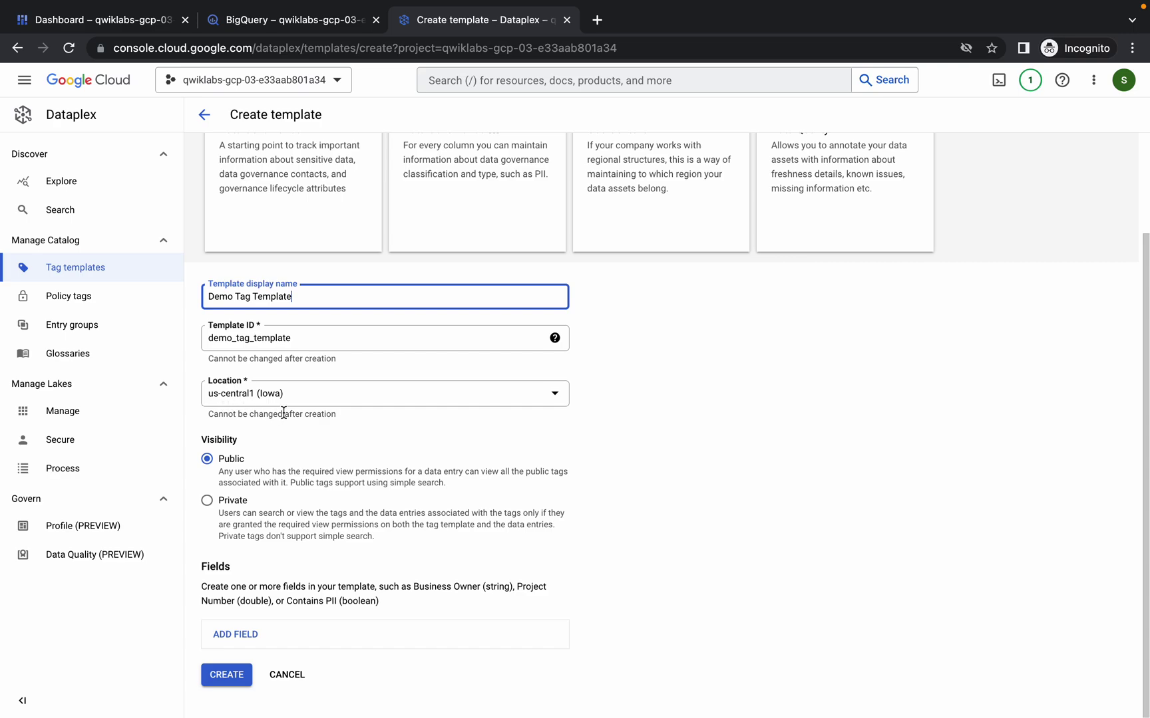
Add a required String field named 'Source of data asset' to the template.
left_click(241, 639)
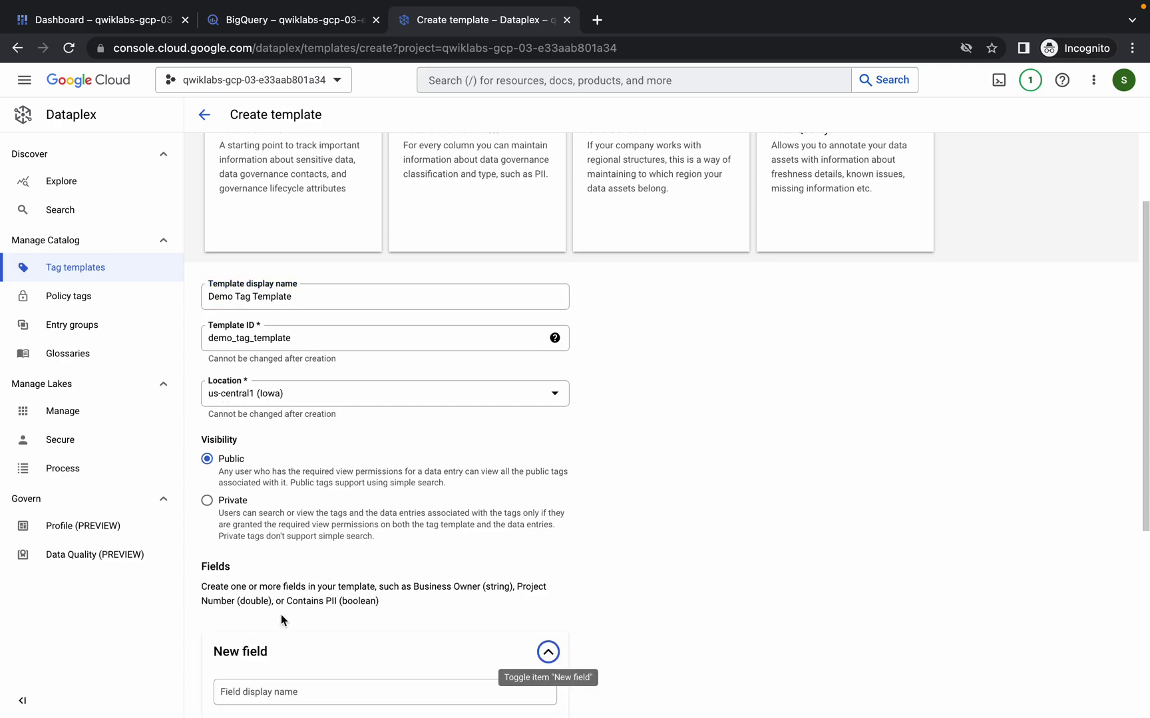
scroll(423, 531, "down", 5)
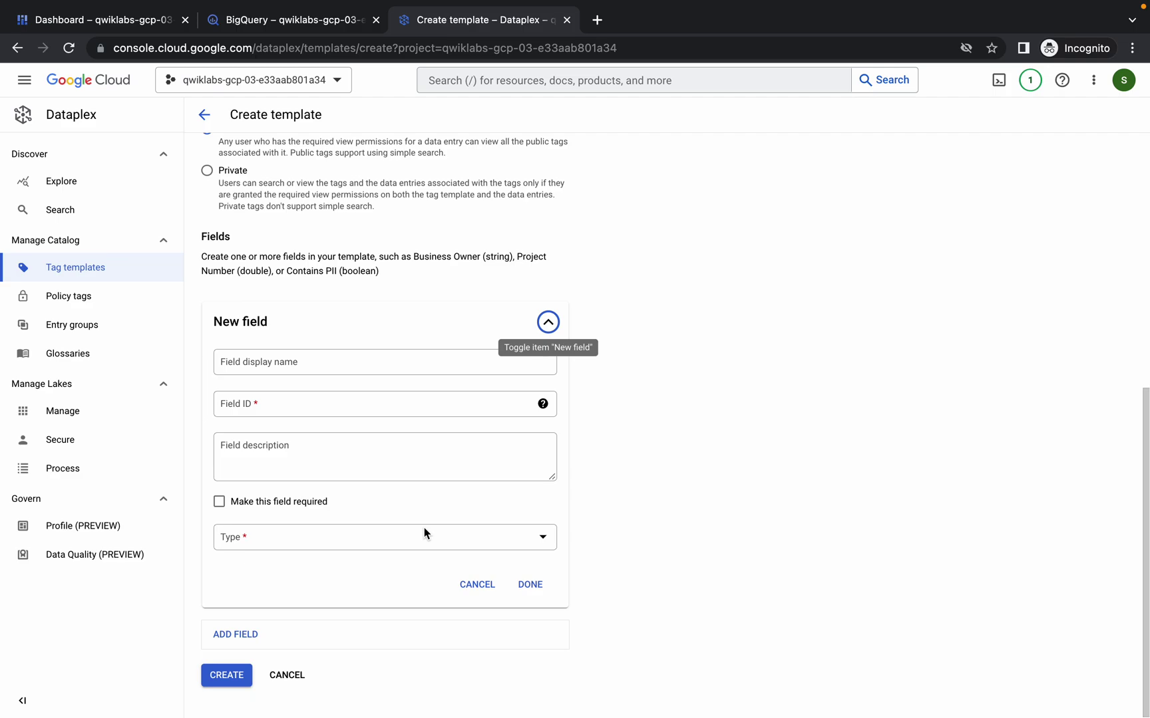
key("ctrl+Right")
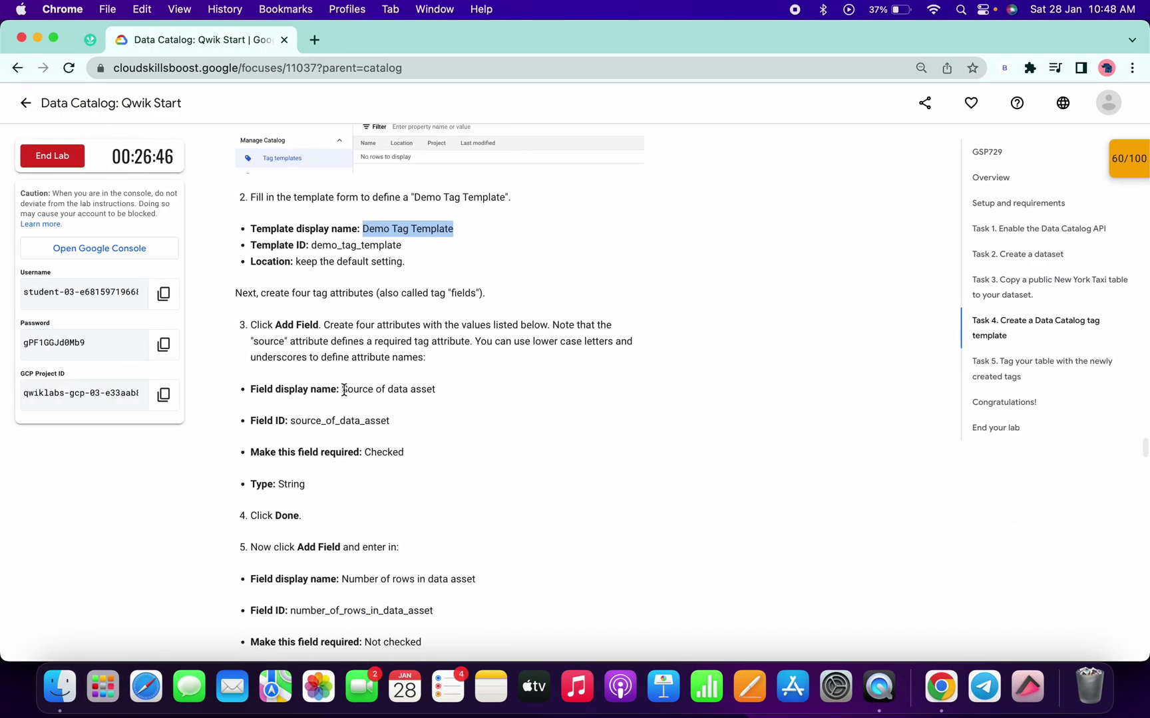
left_click_drag(340, 390, 444, 390)
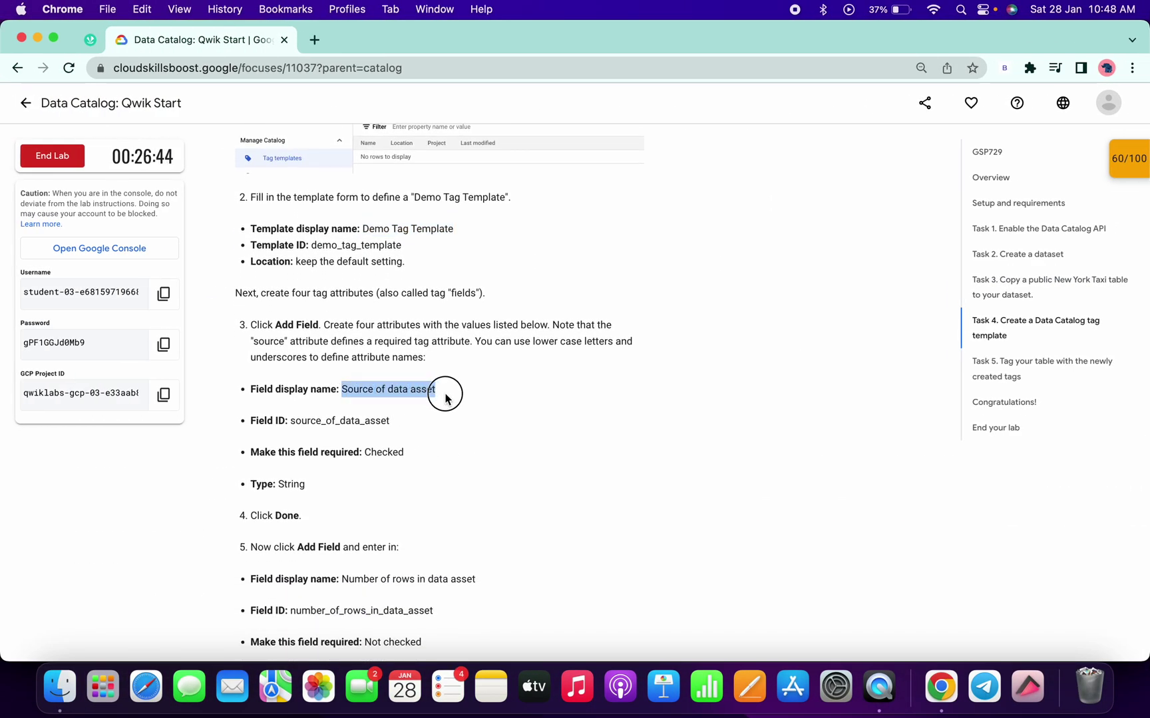
key("super+c")
key("ctrl+Right")
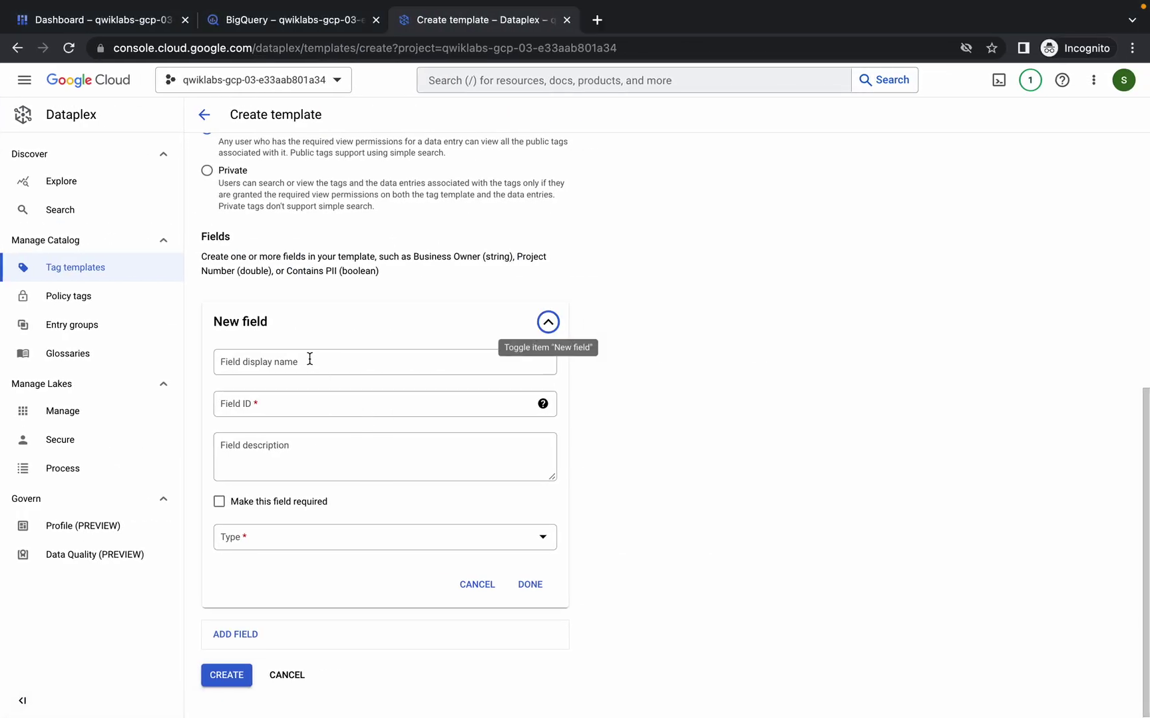
left_click(309, 360)
key("super+v")
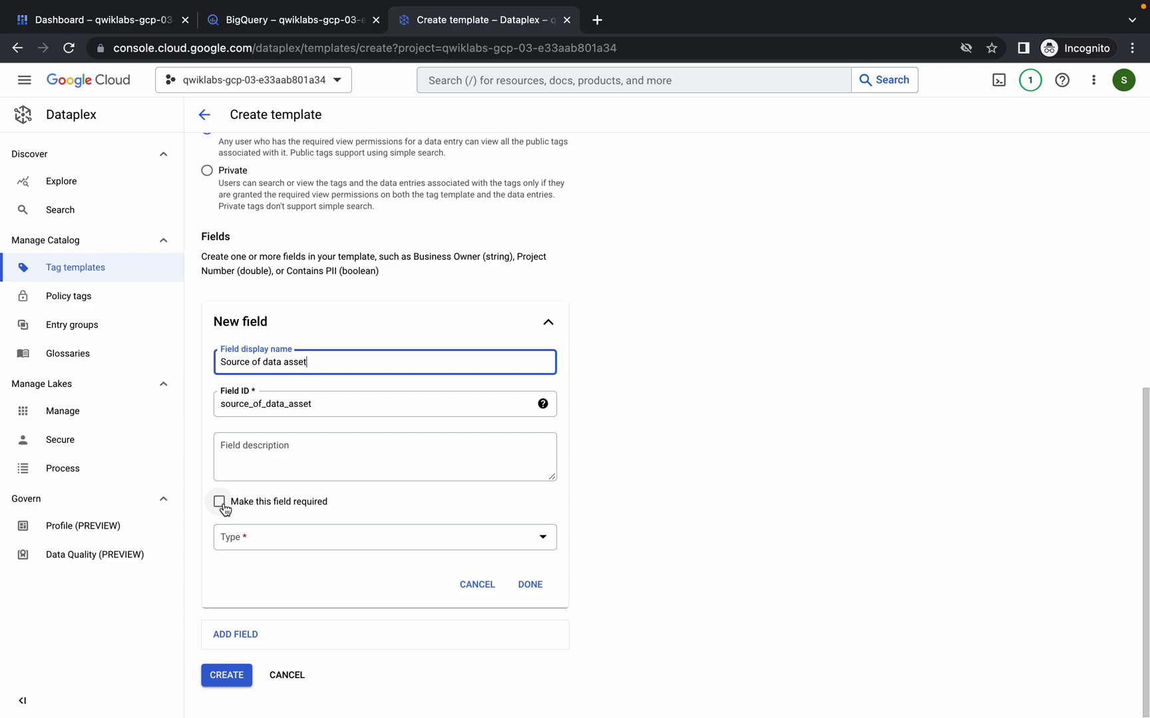
left_click(221, 501)
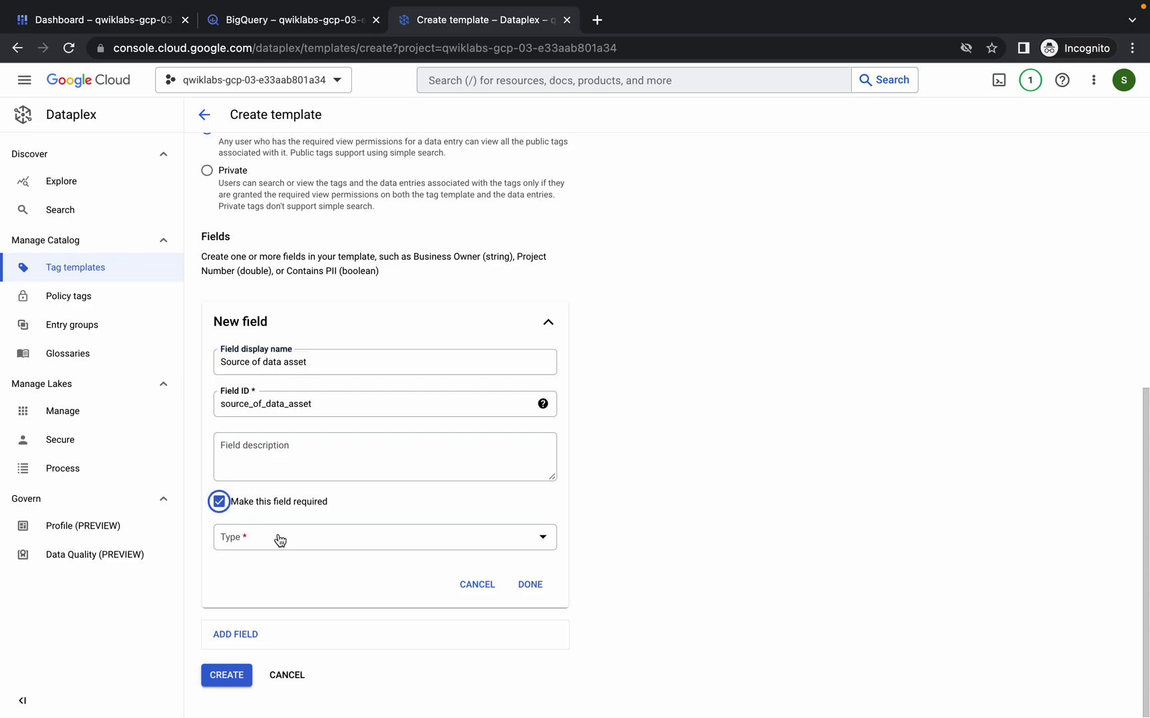
left_click(279, 540)
left_click(248, 550)
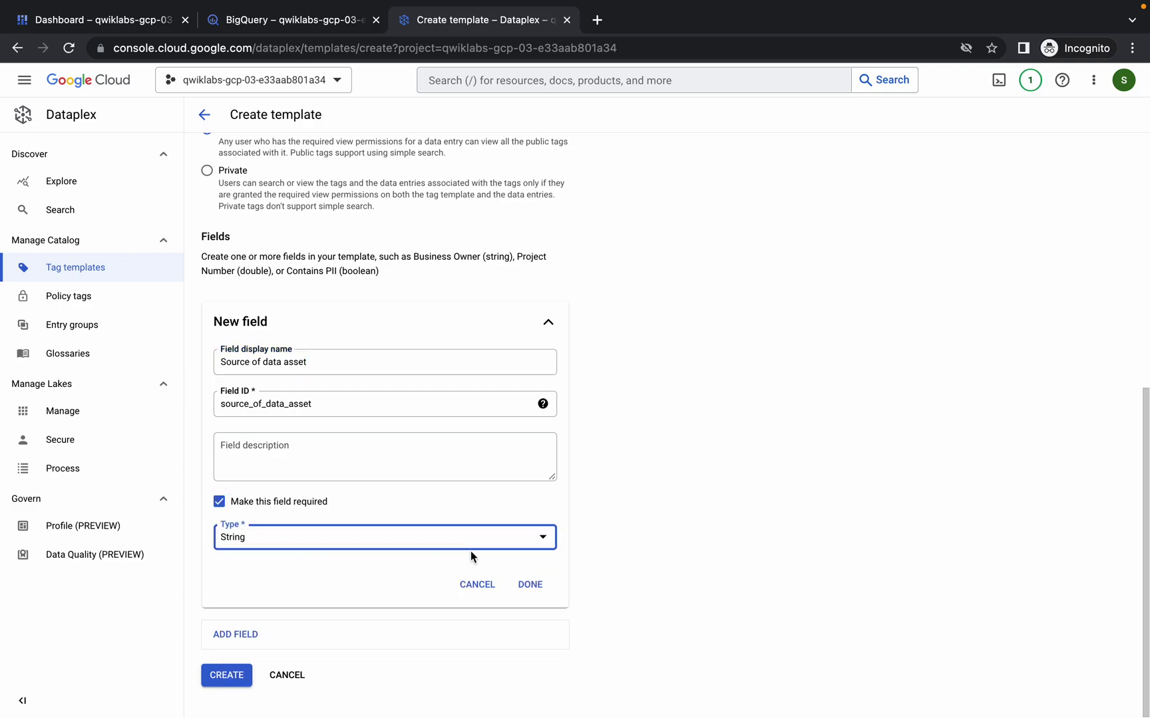
left_click(529, 586)
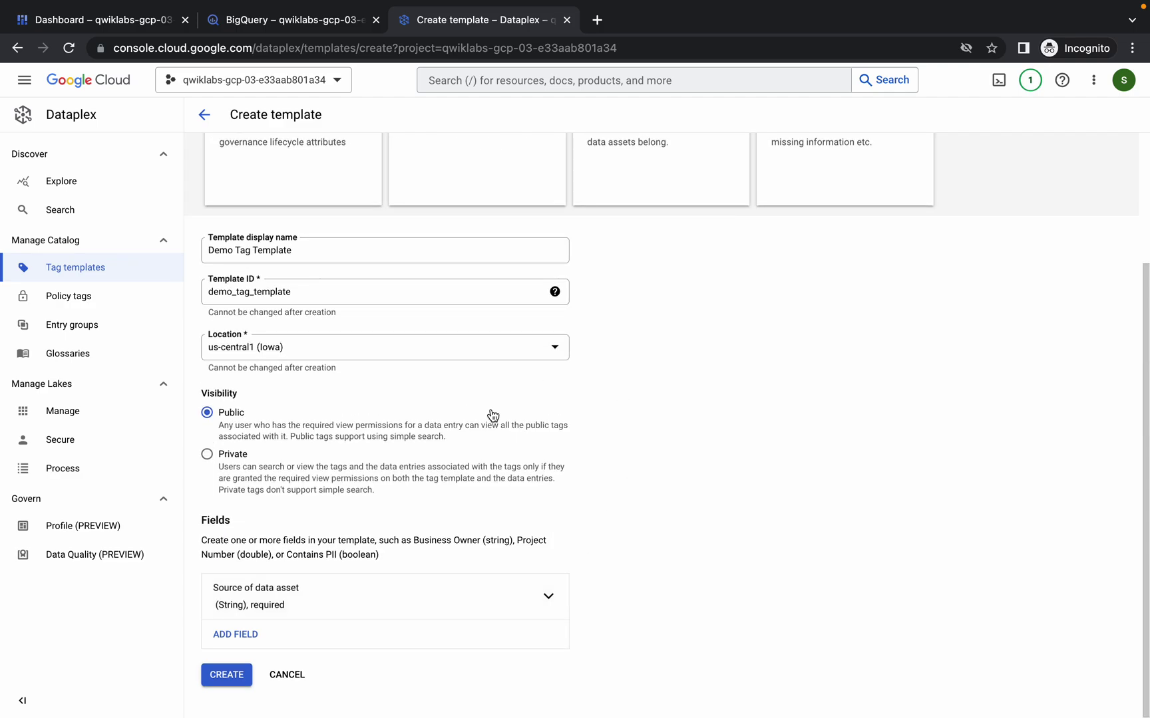
Select the next field name, 'Number of rows in data asset', in the lab instructions.
key("super+Tab")
scroll(417, 417, "down", 1)
scroll(413, 417, "down", 2)
scroll(413, 417, "down", 1)
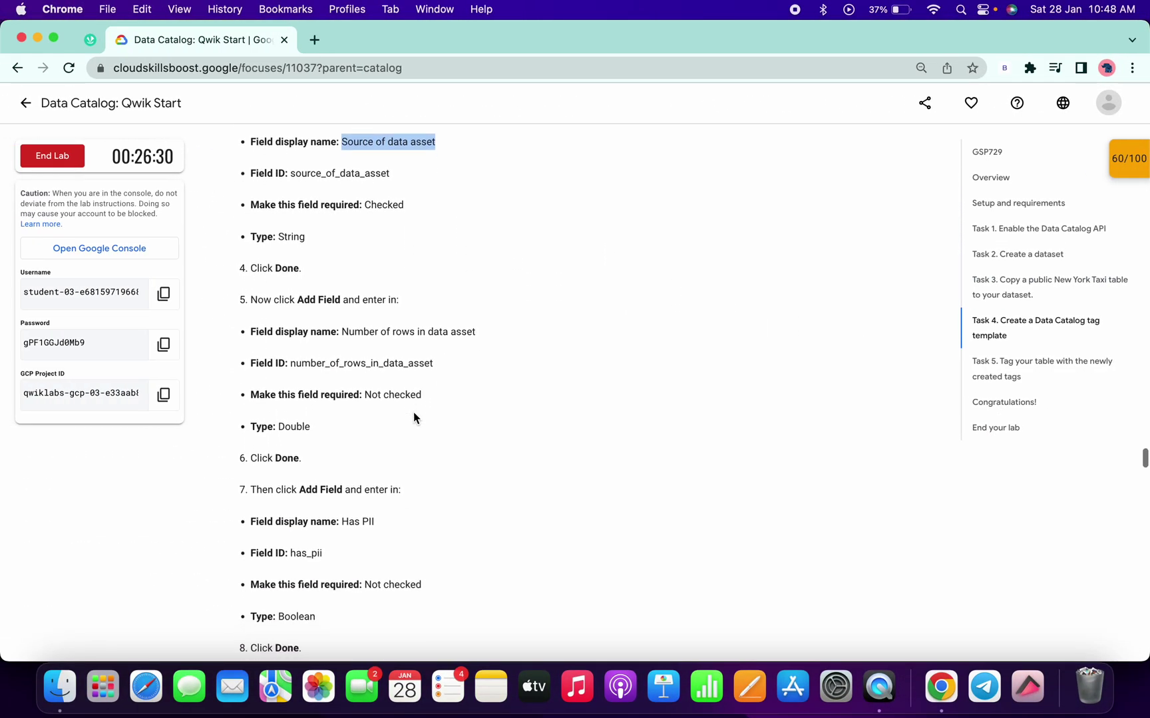
left_click(342, 331)
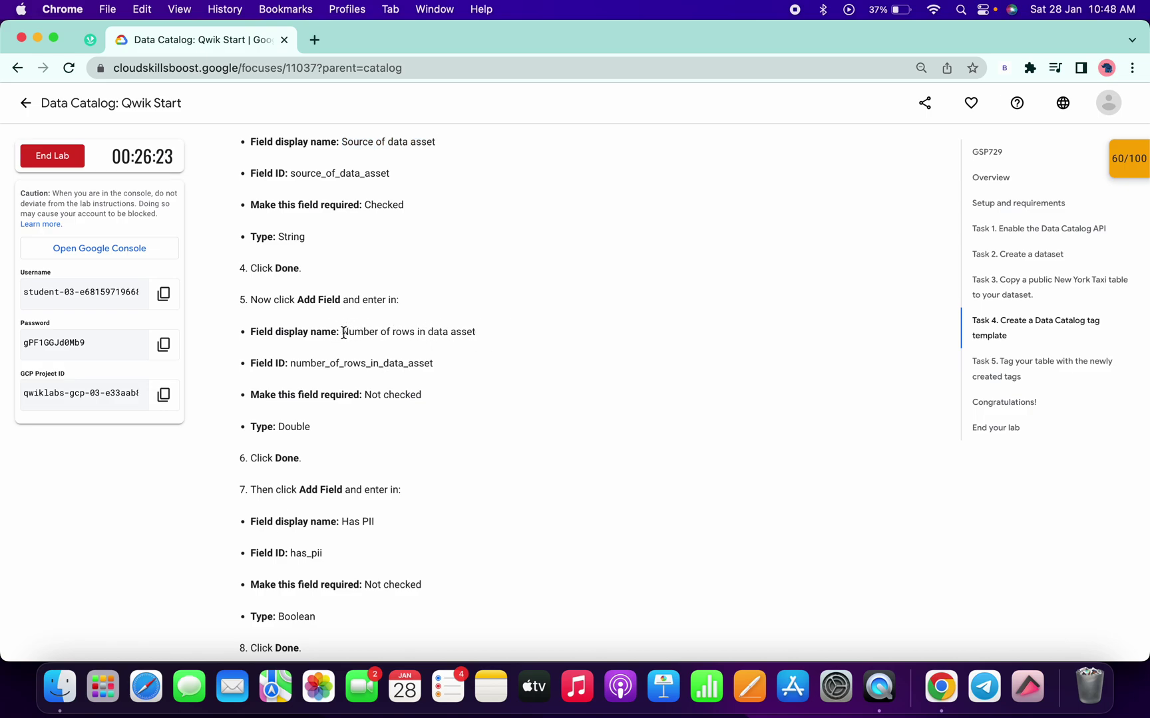
left_click_drag(342, 332, 493, 339)
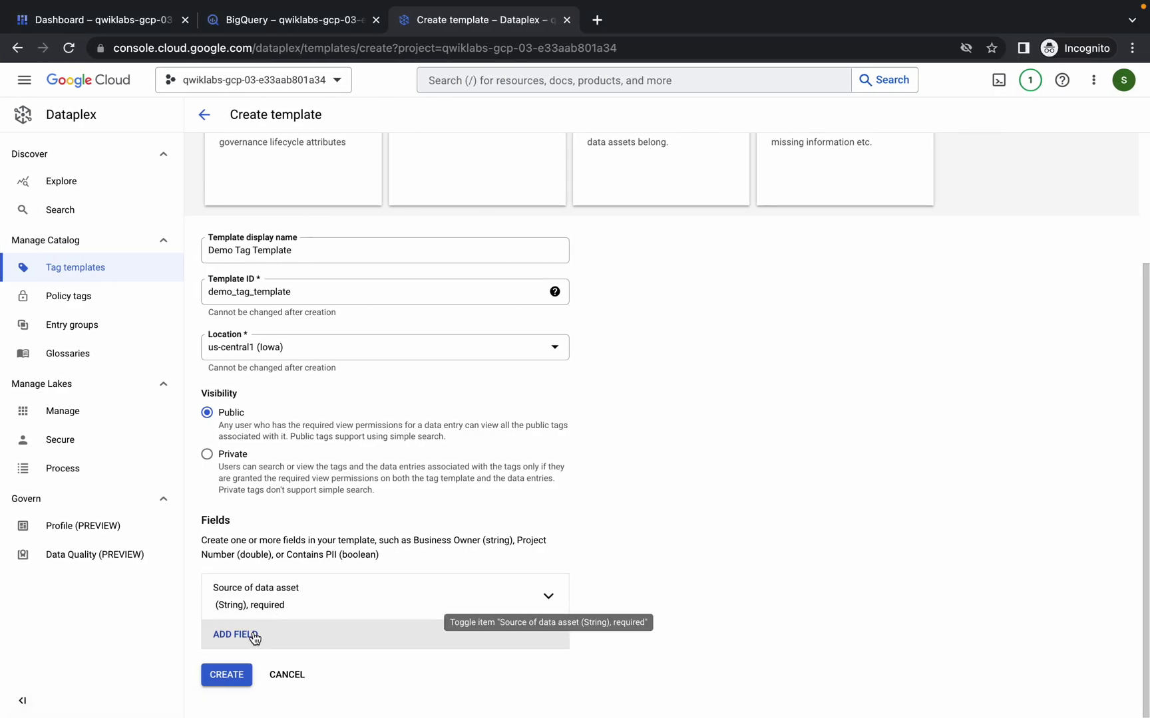
Add an optional Double field 'Number of rows in data asset', then copy 'Has PII' from the lab.
left_click(236, 635)
scroll(356, 522, "down", 4)
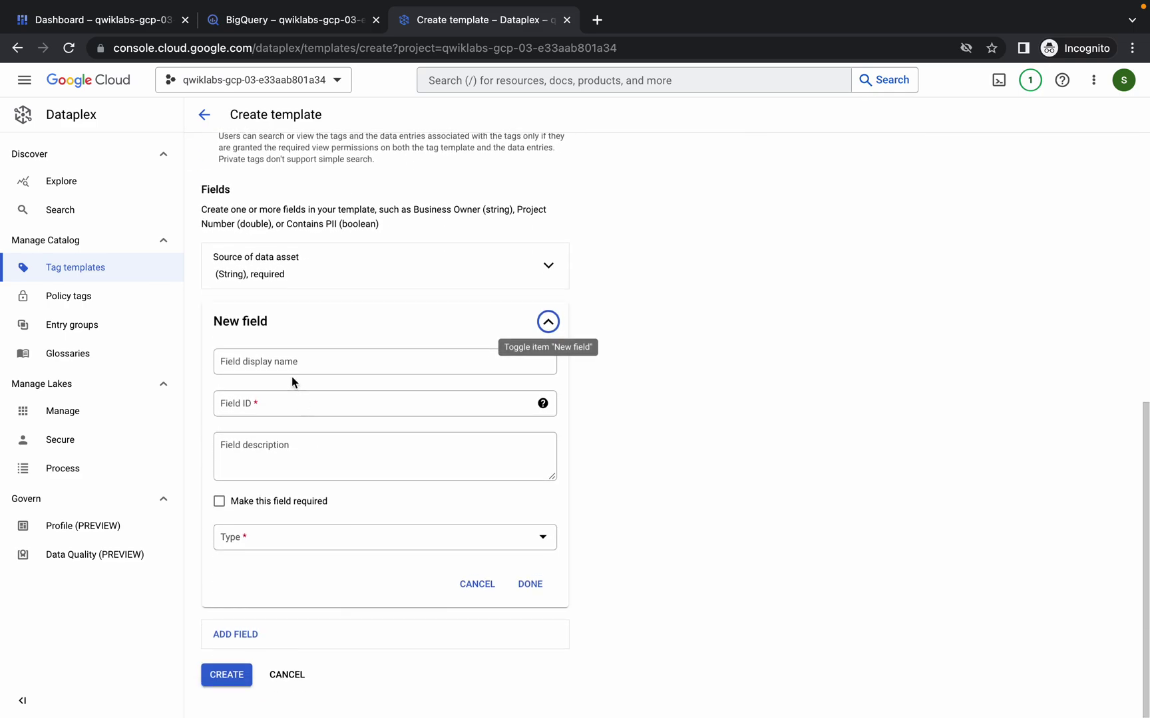
left_click(280, 363)
type("Number of rows in data asset")
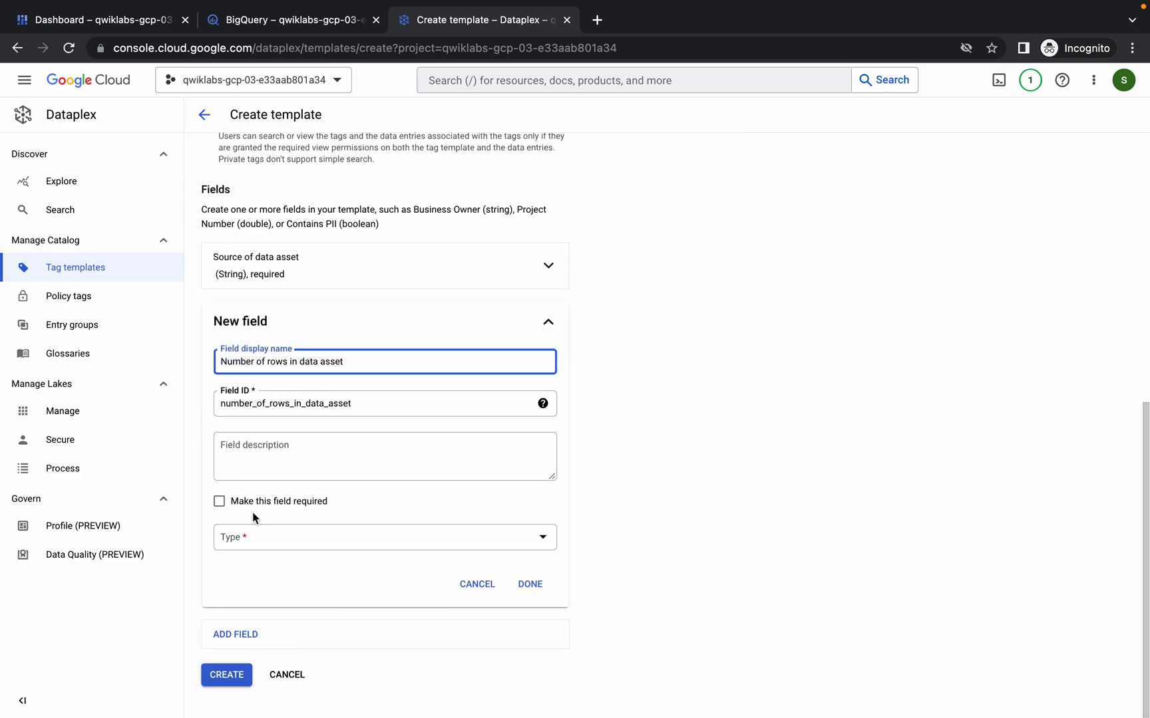
left_click(262, 539)
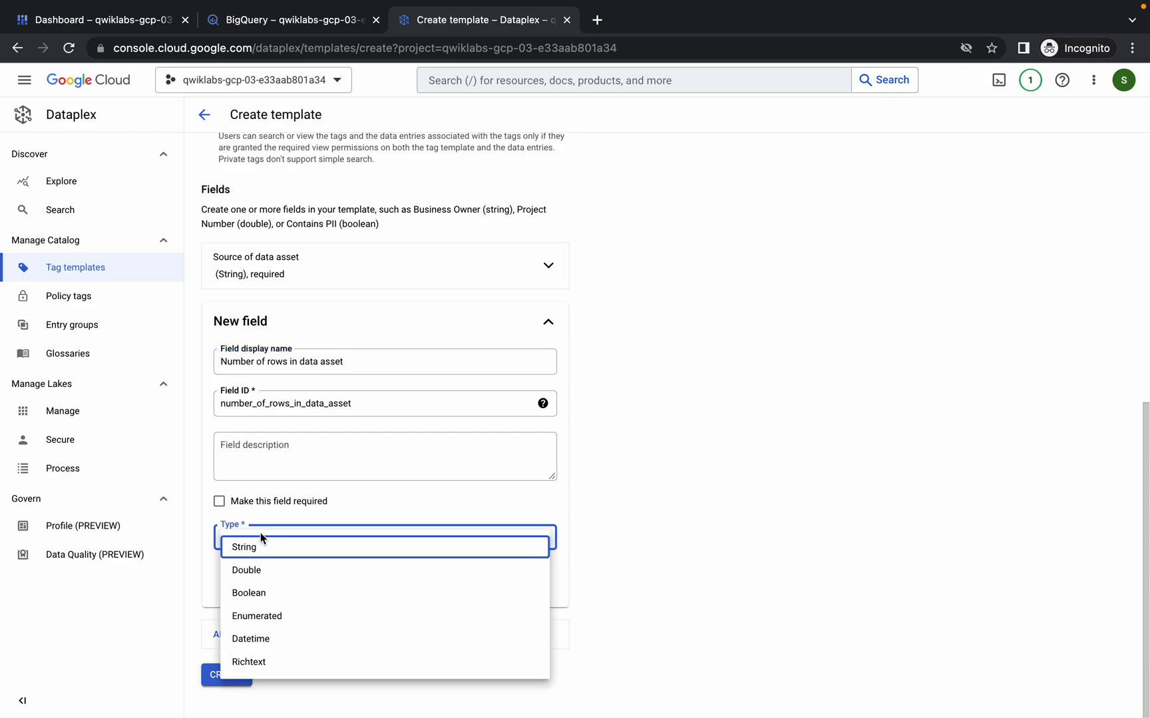
left_click(257, 581)
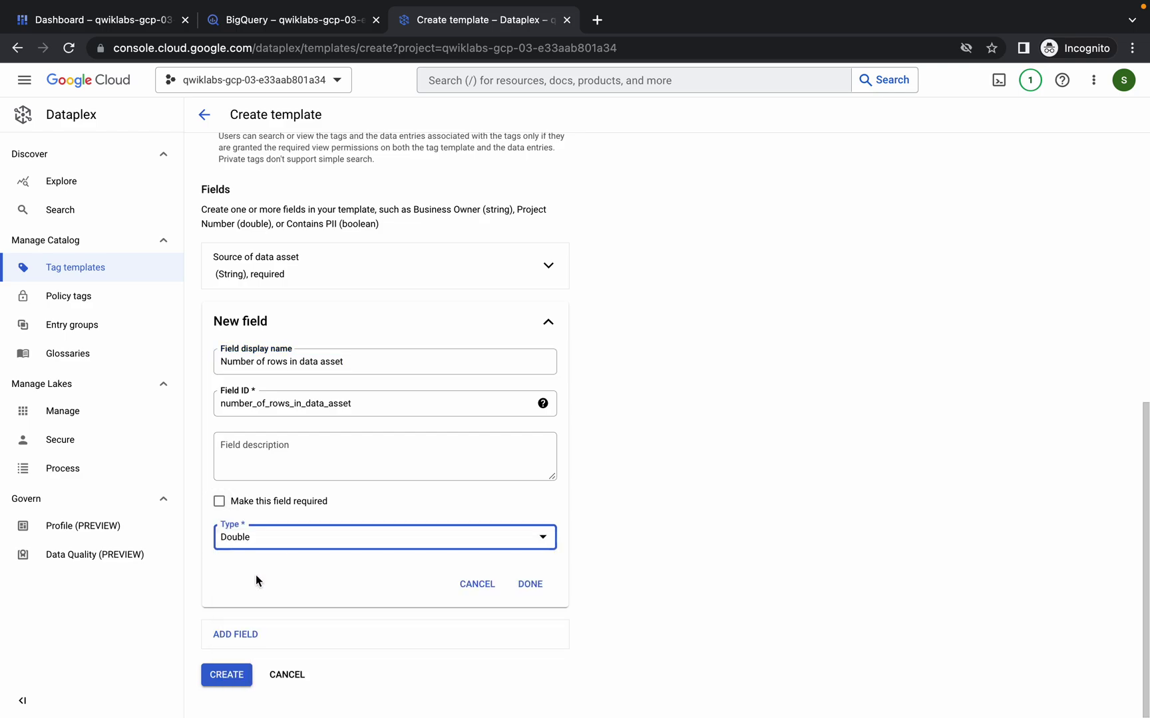
left_click(530, 585)
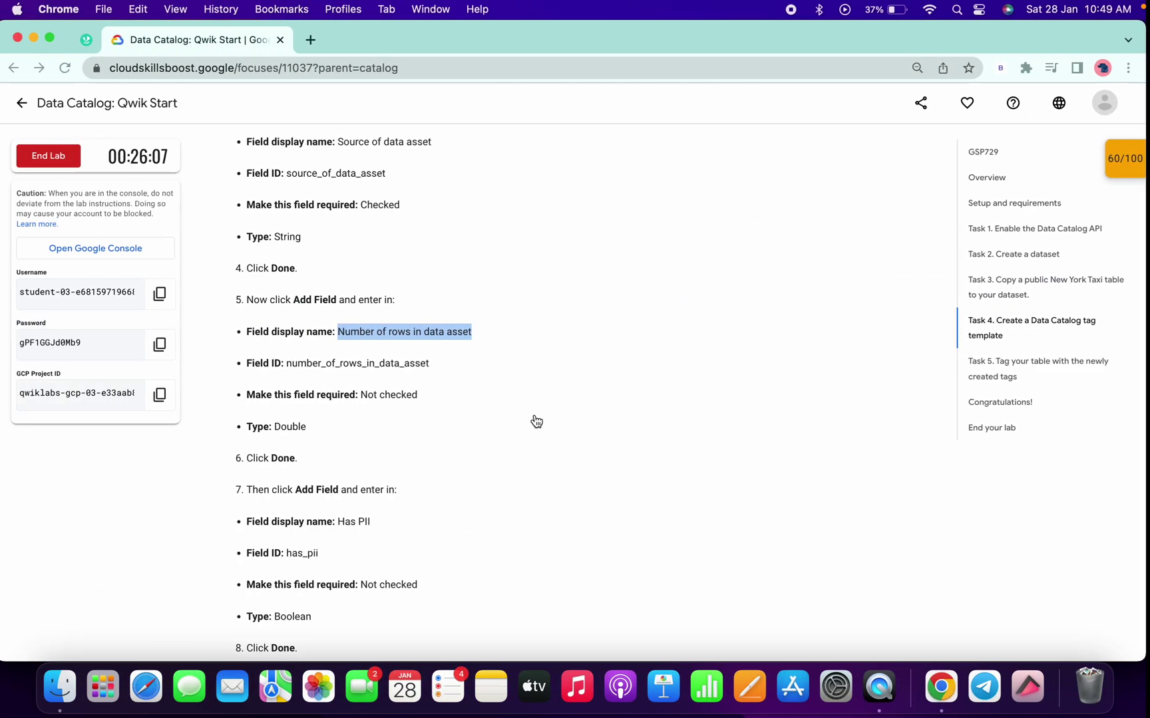
scroll(404, 428, "down", 2)
scroll(404, 428, "down", 2)
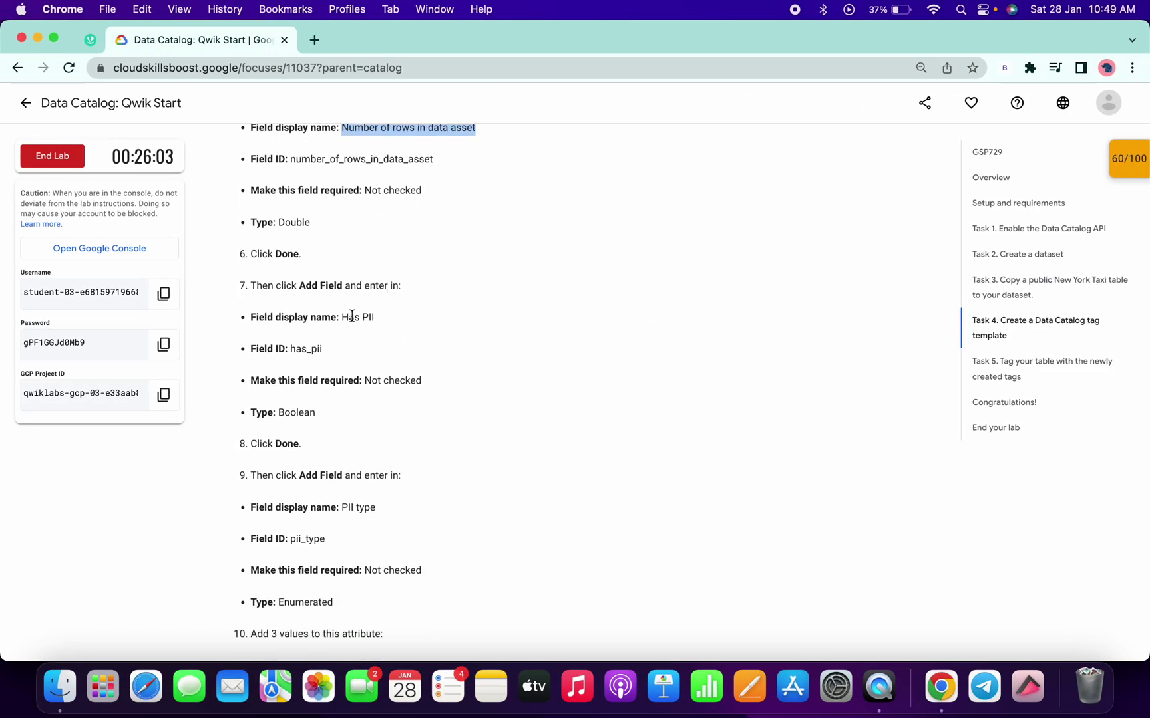
left_click_drag(341, 317, 388, 319)
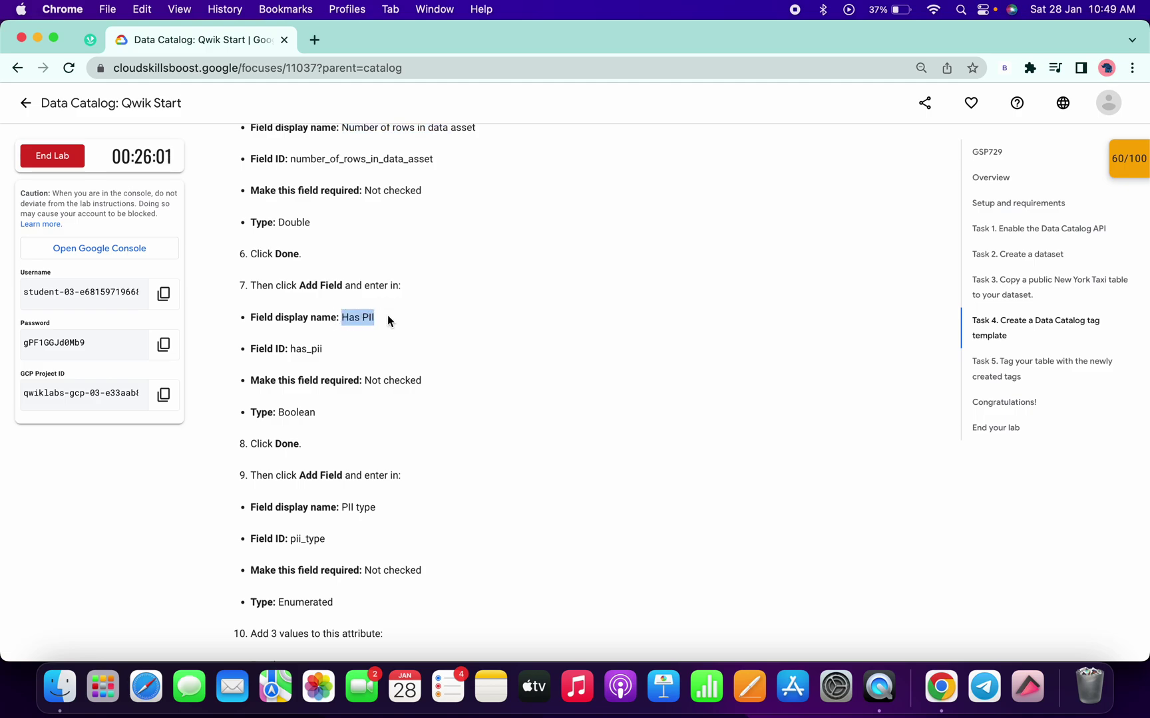
key("super+Tab")
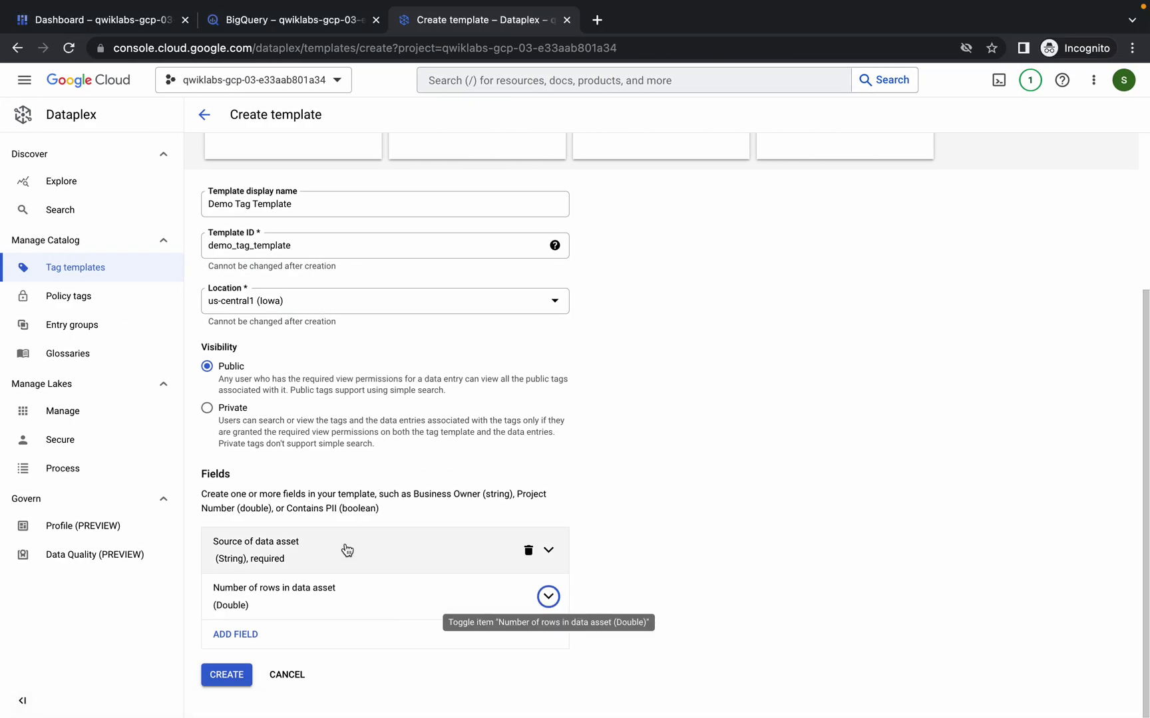
Fill in a third field named 'Has PII' with type Boolean.
left_click(235, 635)
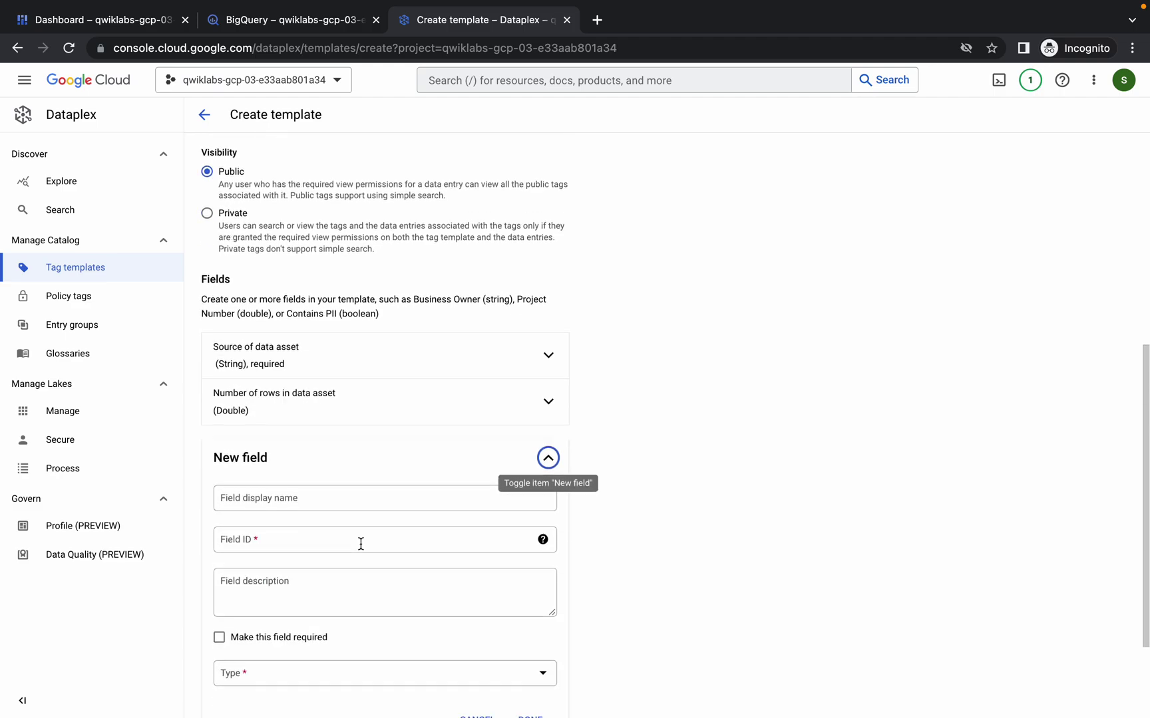
left_click(271, 360)
type("Has PII")
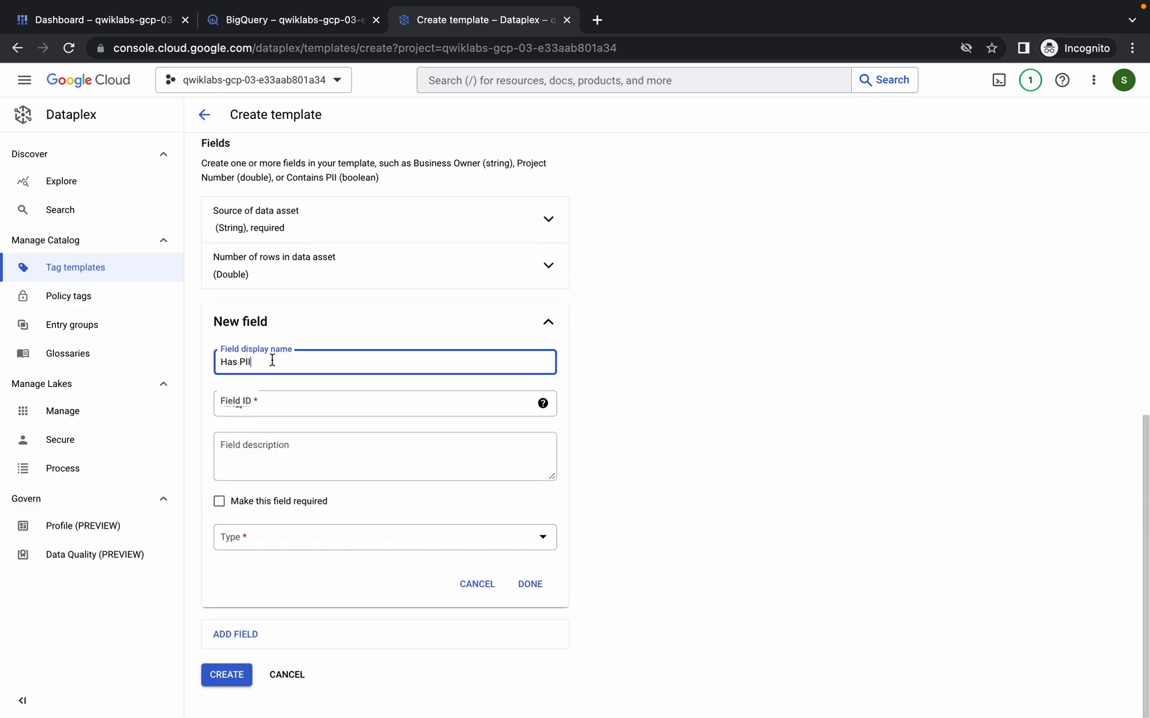
left_click(291, 540)
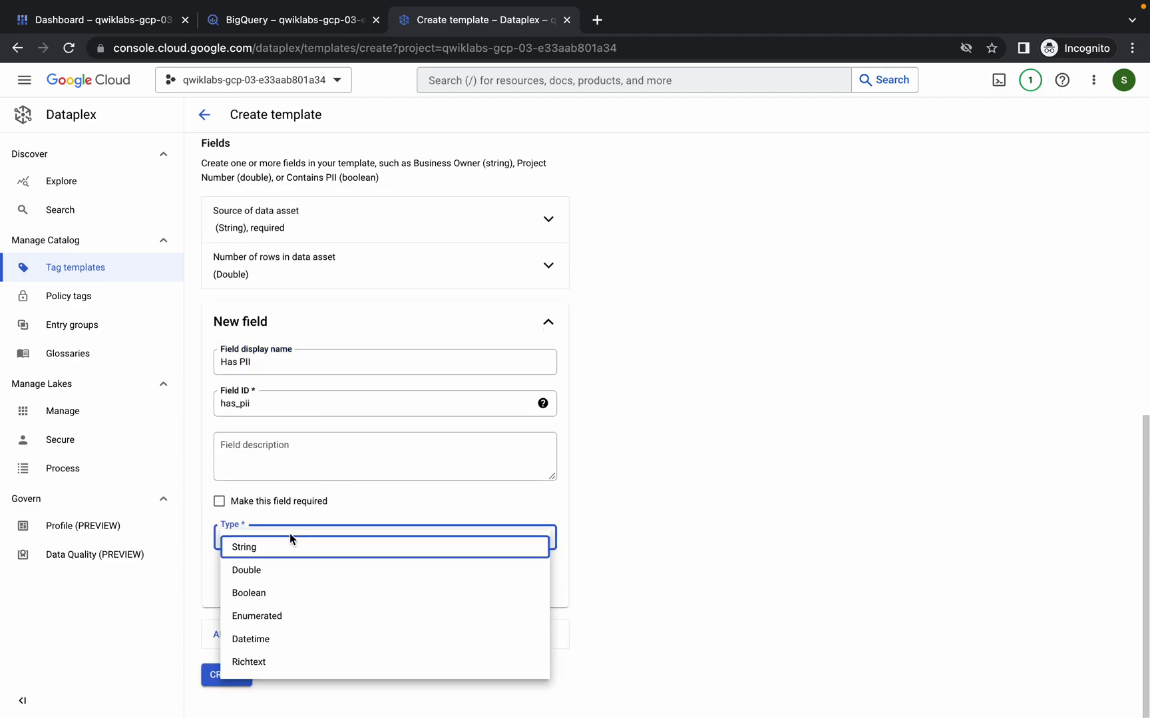
left_click(266, 598)
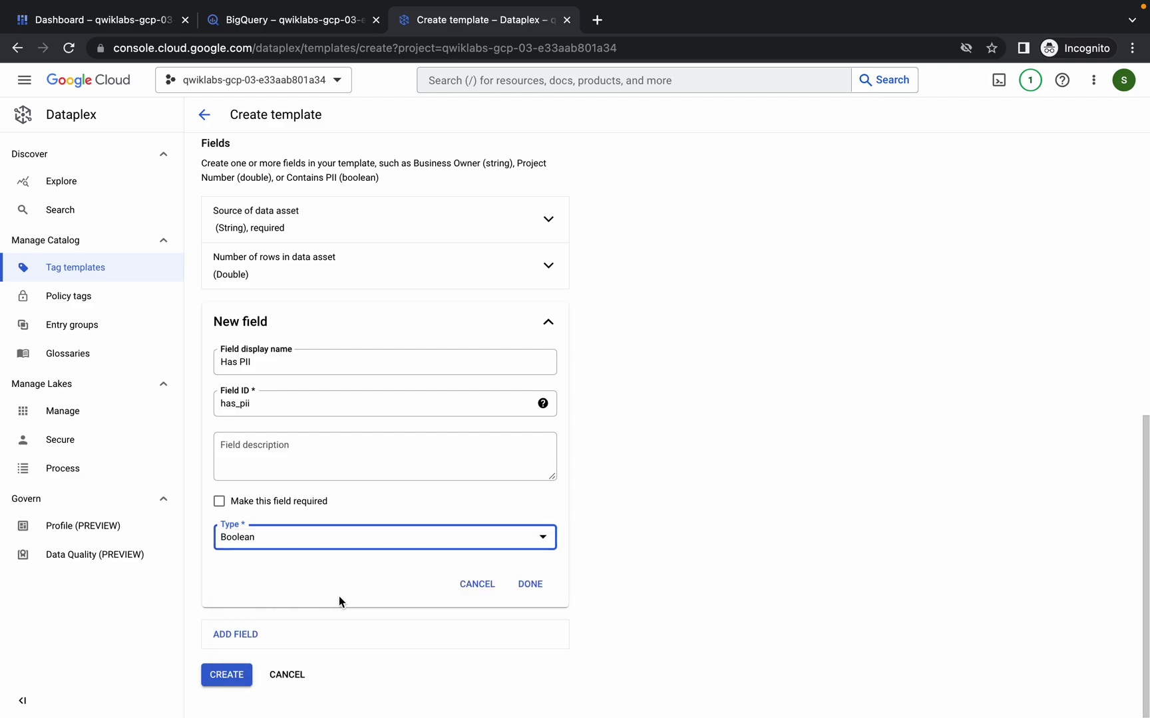
Save the Has PII field and copy 'PII type' from the lab instructions.
left_click(527, 589)
key("ctrl+Left")
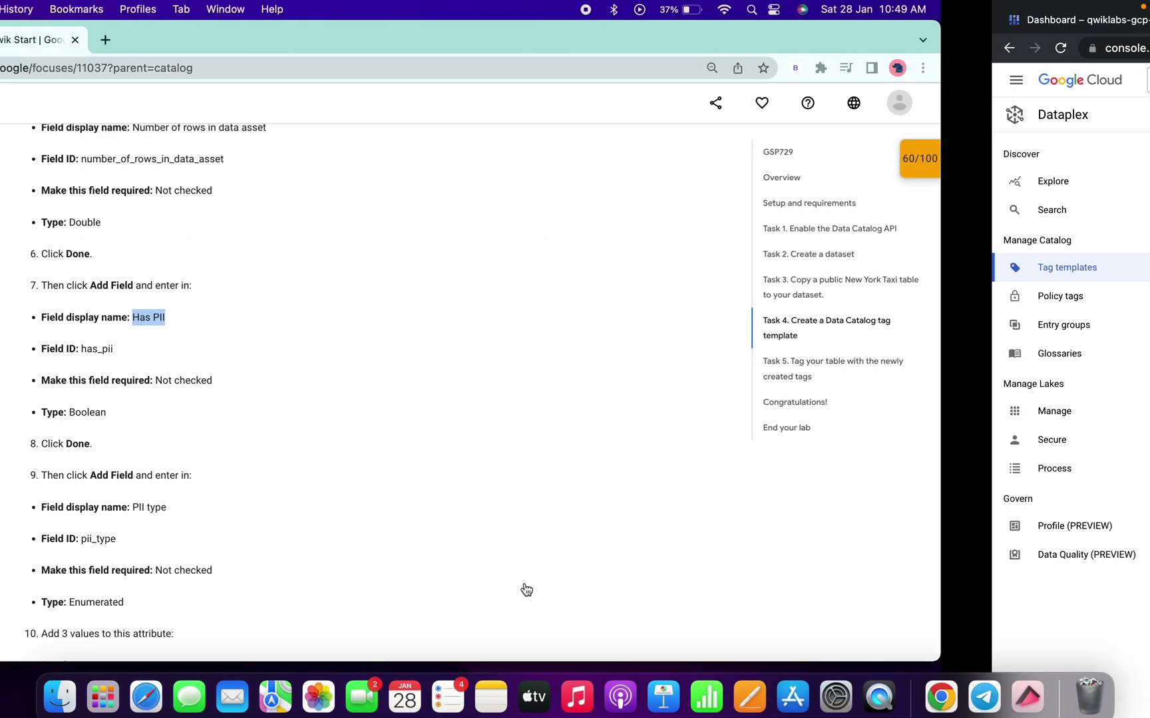
scroll(405, 475, "down", 2)
scroll(406, 473, "down", 2)
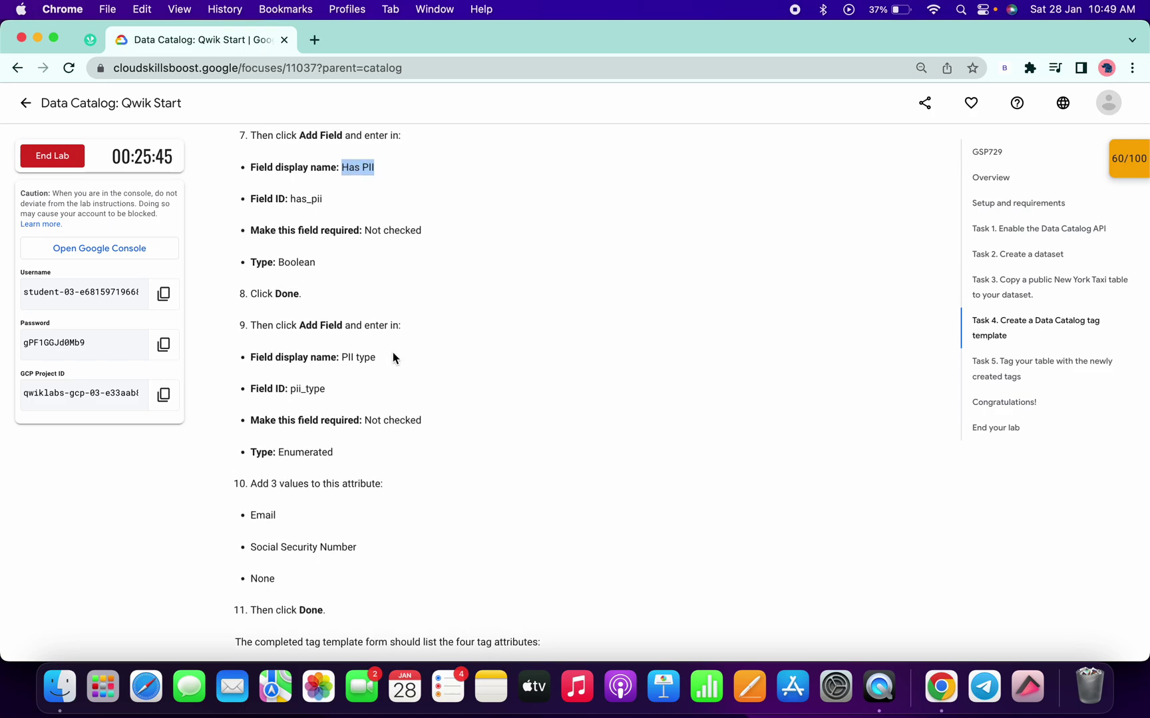
left_click_drag(342, 358, 387, 361)
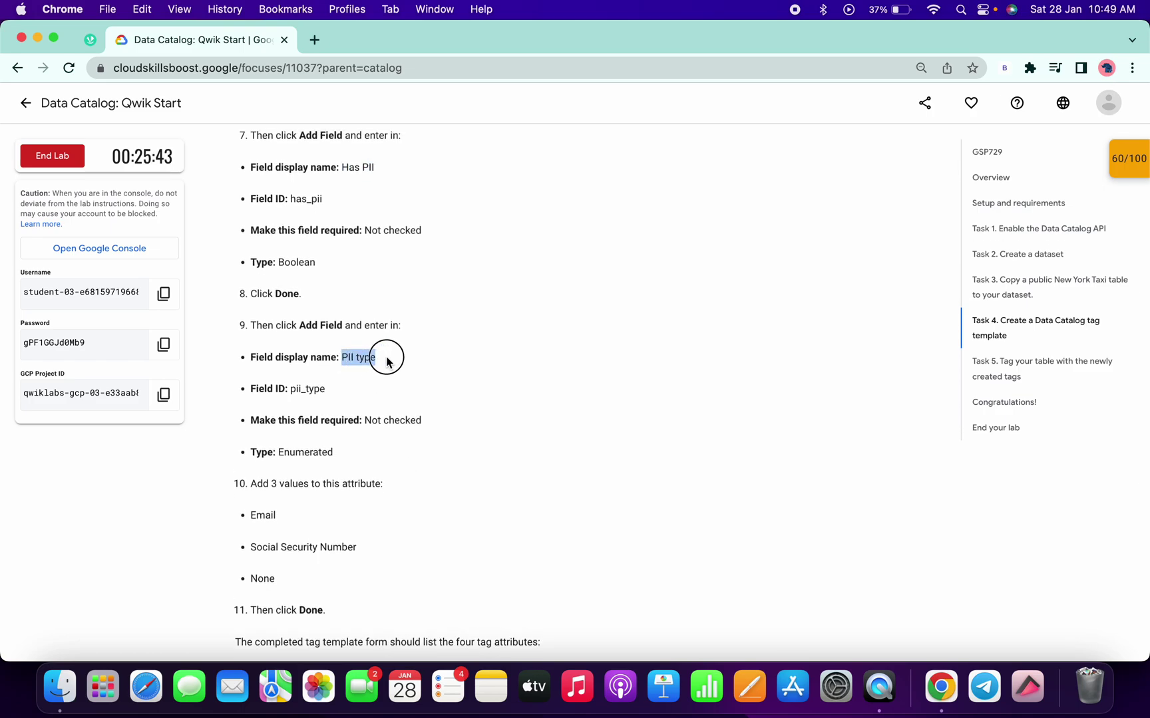
key("ctrl+Right")
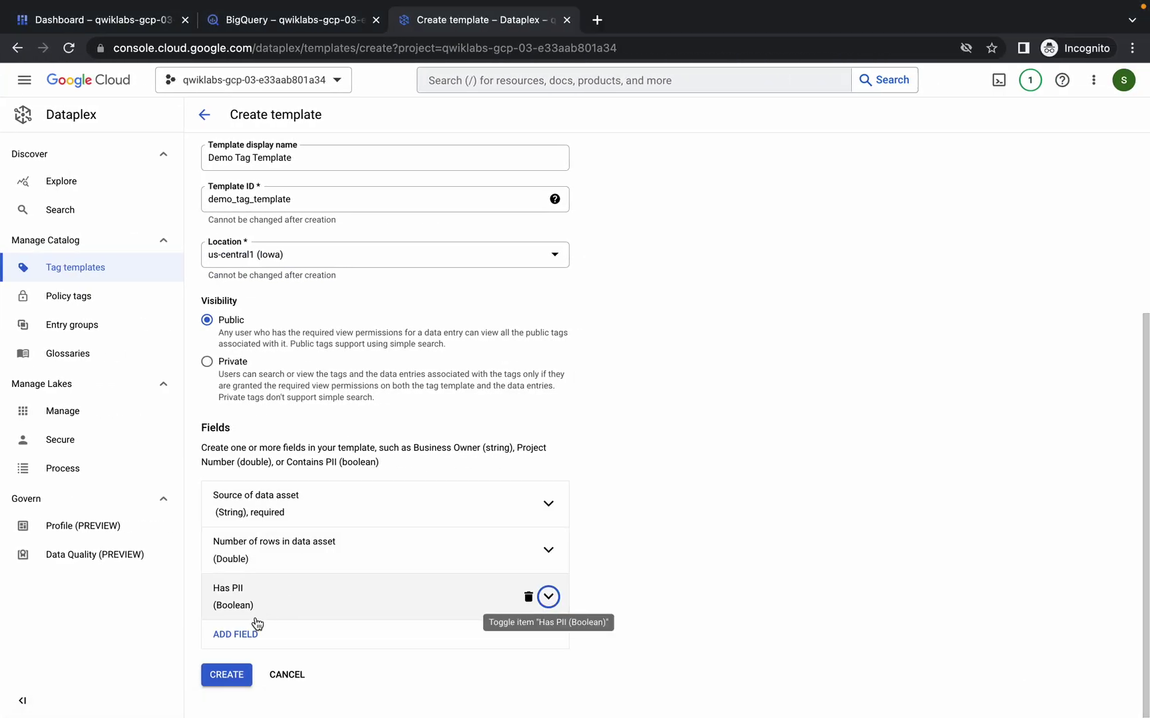
Add a fourth field named 'PII type' with type Enumerated.
left_click(236, 634)
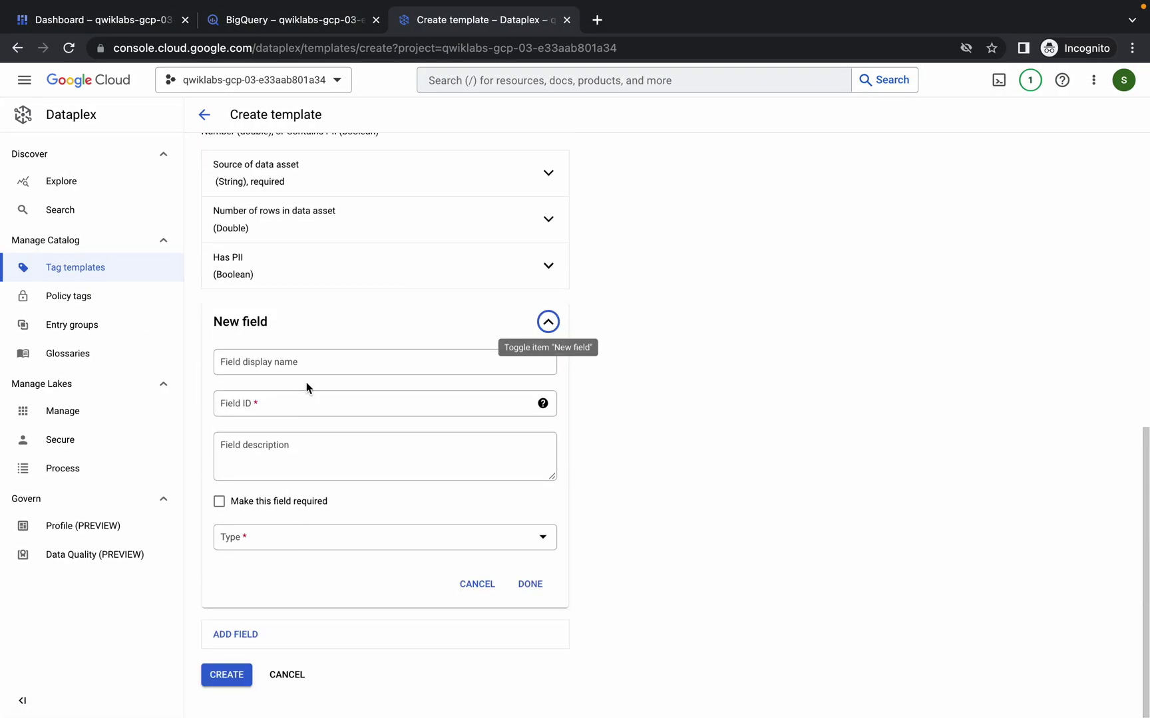
left_click(280, 360)
type("PII type")
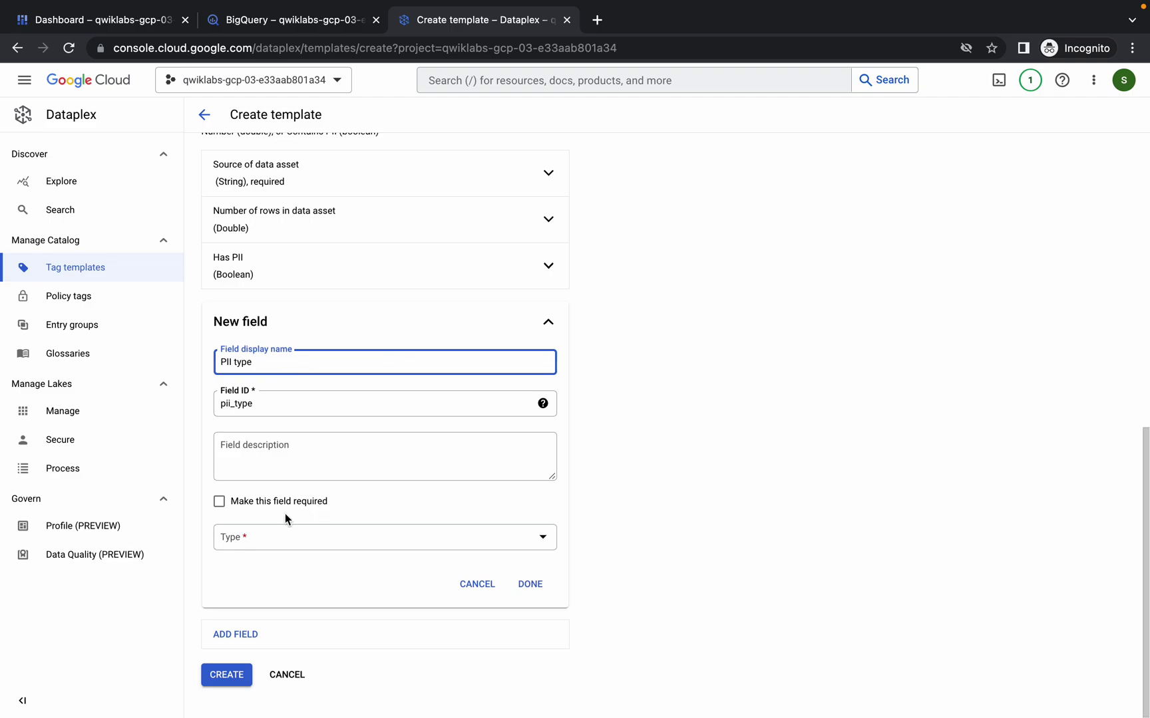
left_click(303, 544)
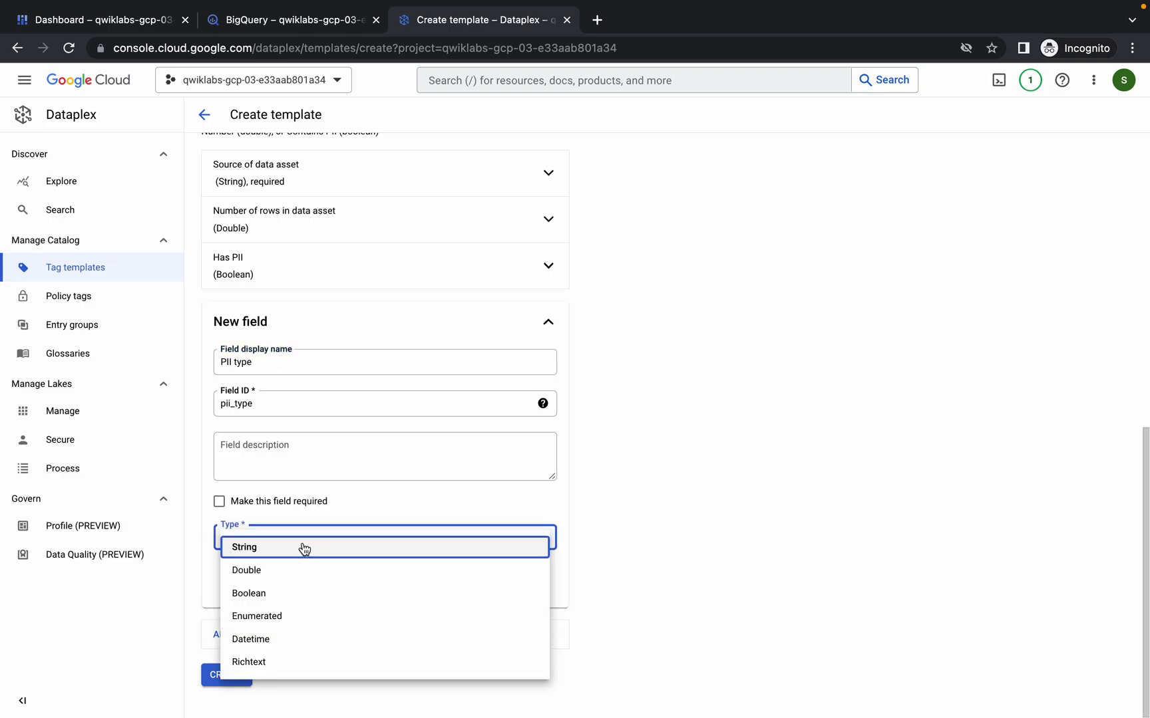
left_click(283, 619)
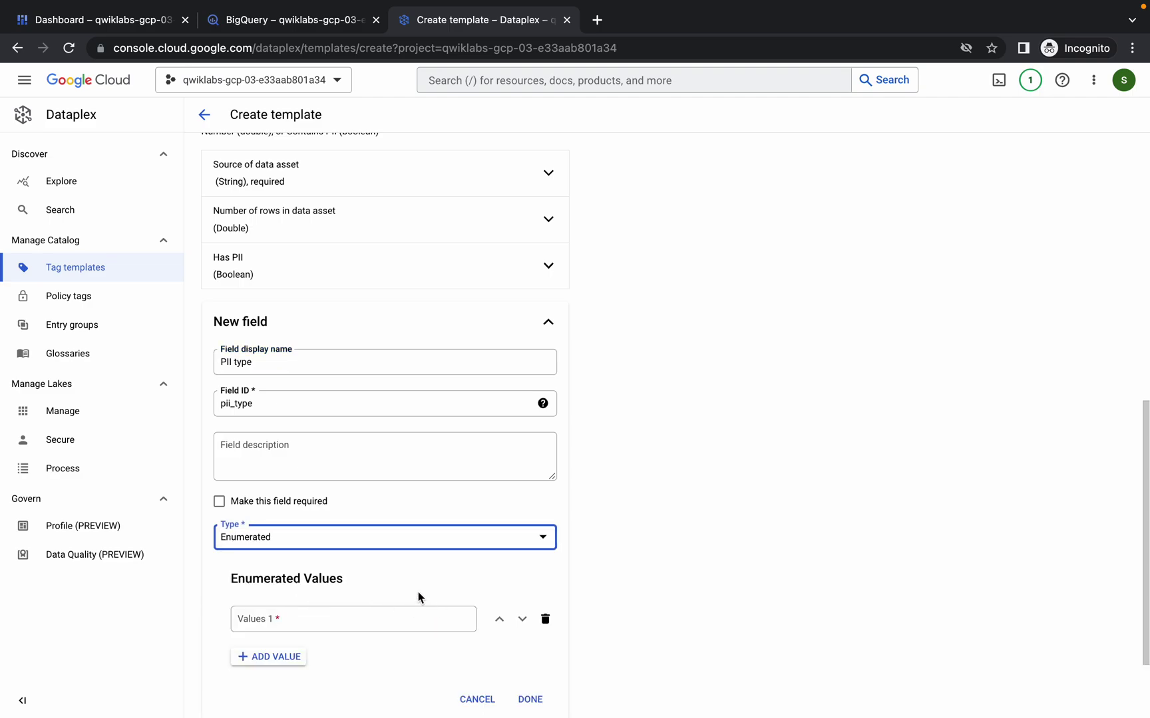
scroll(418, 598, "down", 3)
Enter 'Email' as the first enumerated value of PII type.
key("ctrl+Left")
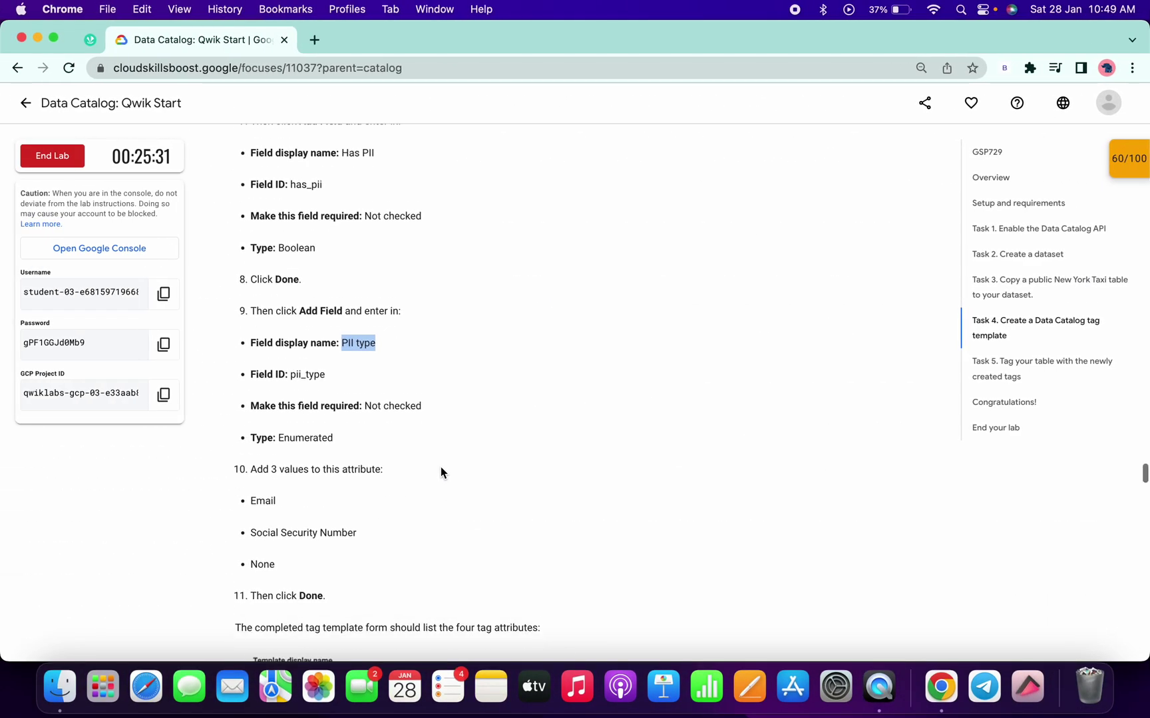
scroll(440, 468, "down", 2)
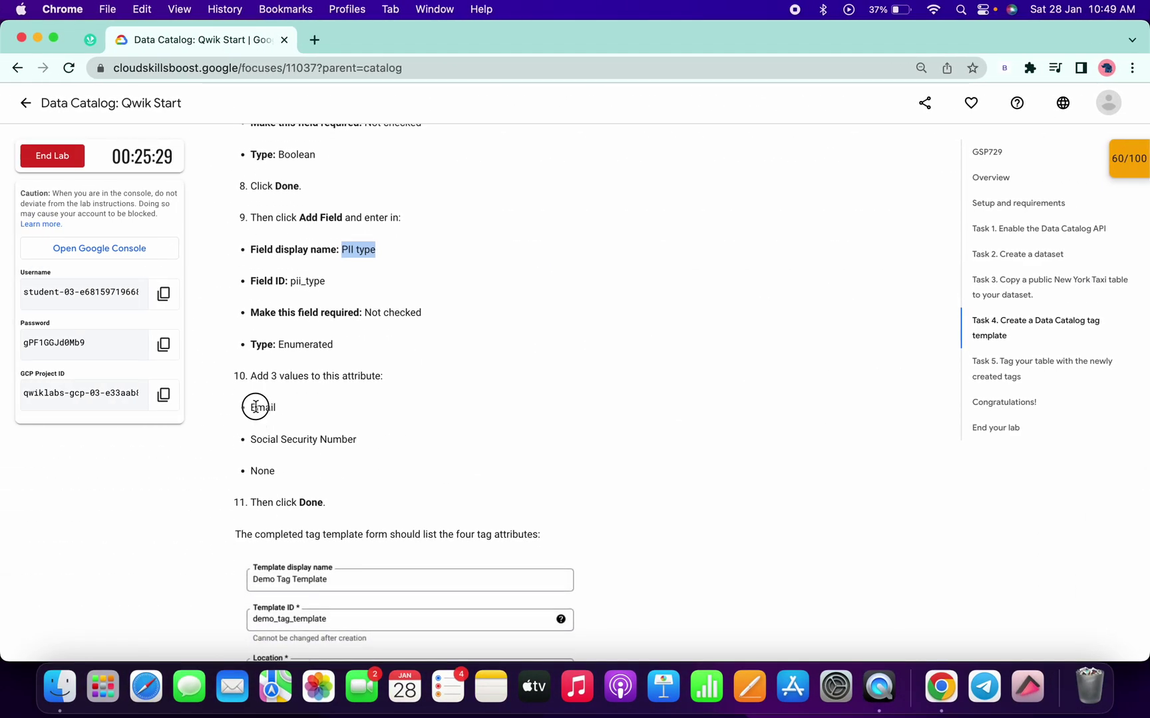
double_click(262, 408)
key("super+c")
key("ctrl+Right")
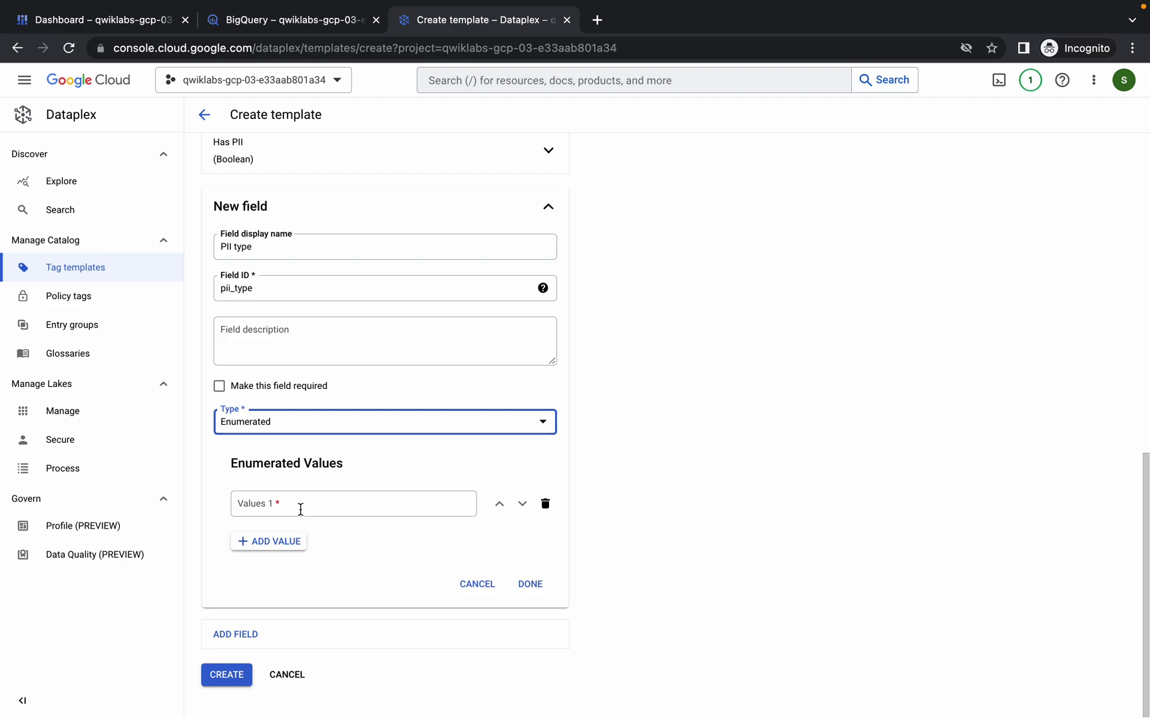
left_click(296, 502)
key("super+v")
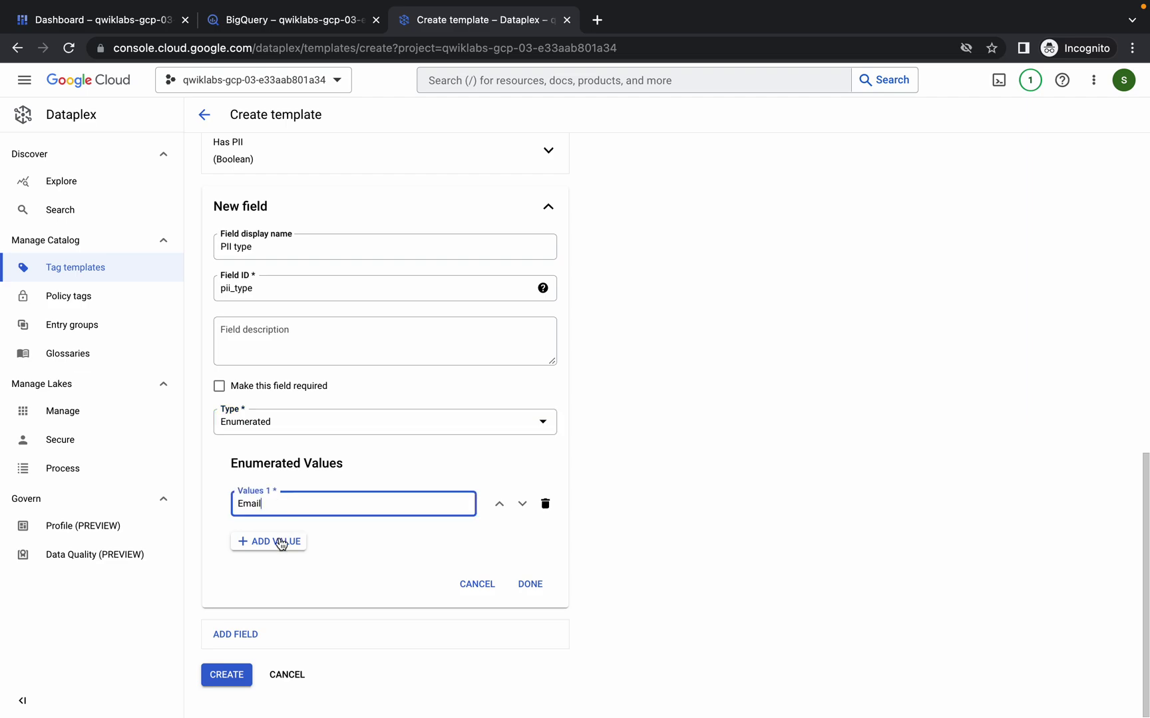
left_click(280, 544)
Enter 'Social Security Number' as the second enumerated value.
key("ctrl+Left")
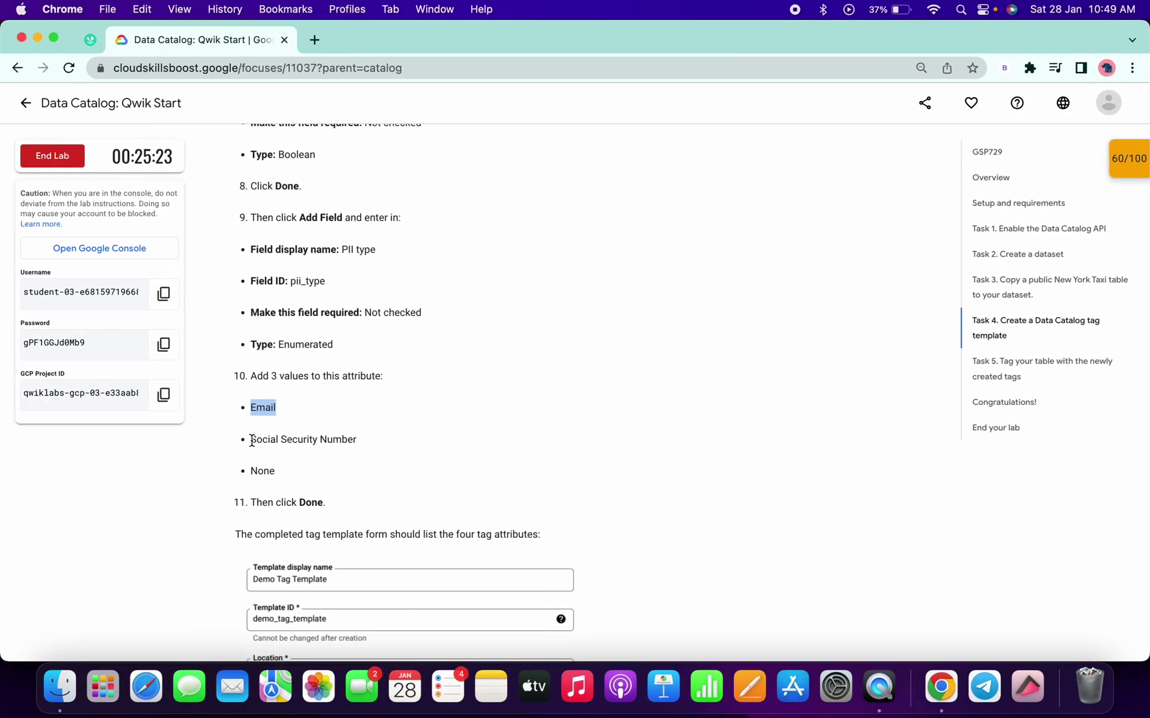
left_click_drag(252, 441, 356, 441)
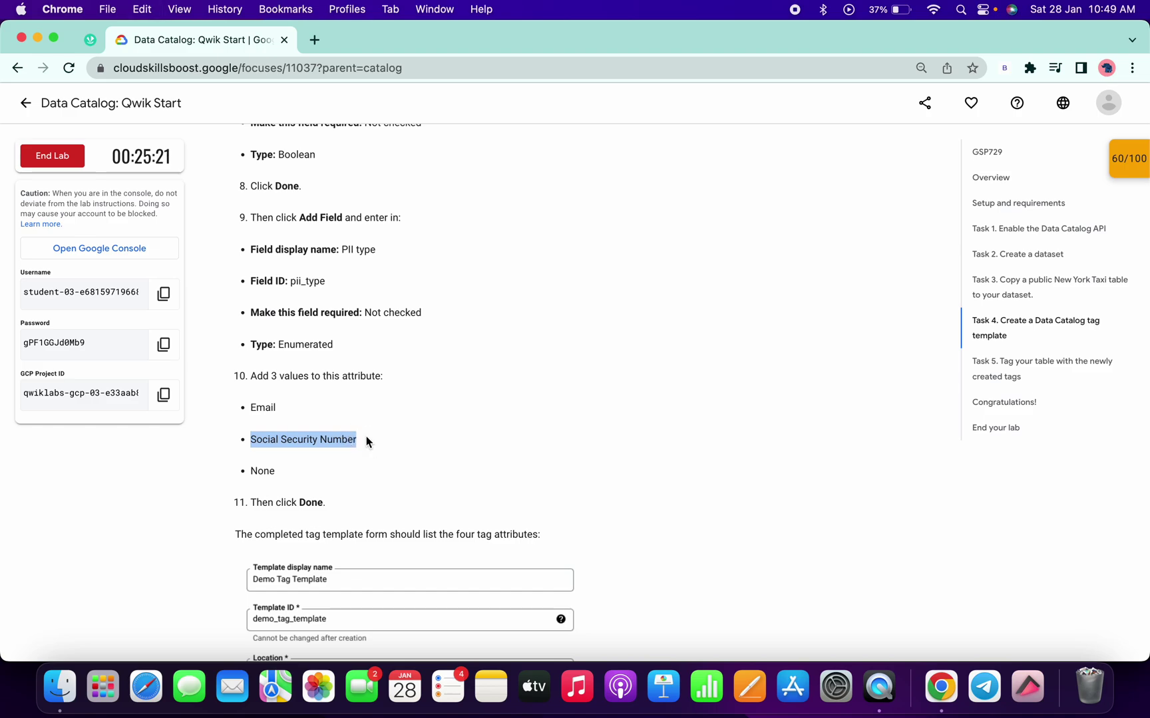
key("super+c")
key("ctrl+Right")
left_click(316, 542)
key("super+v")
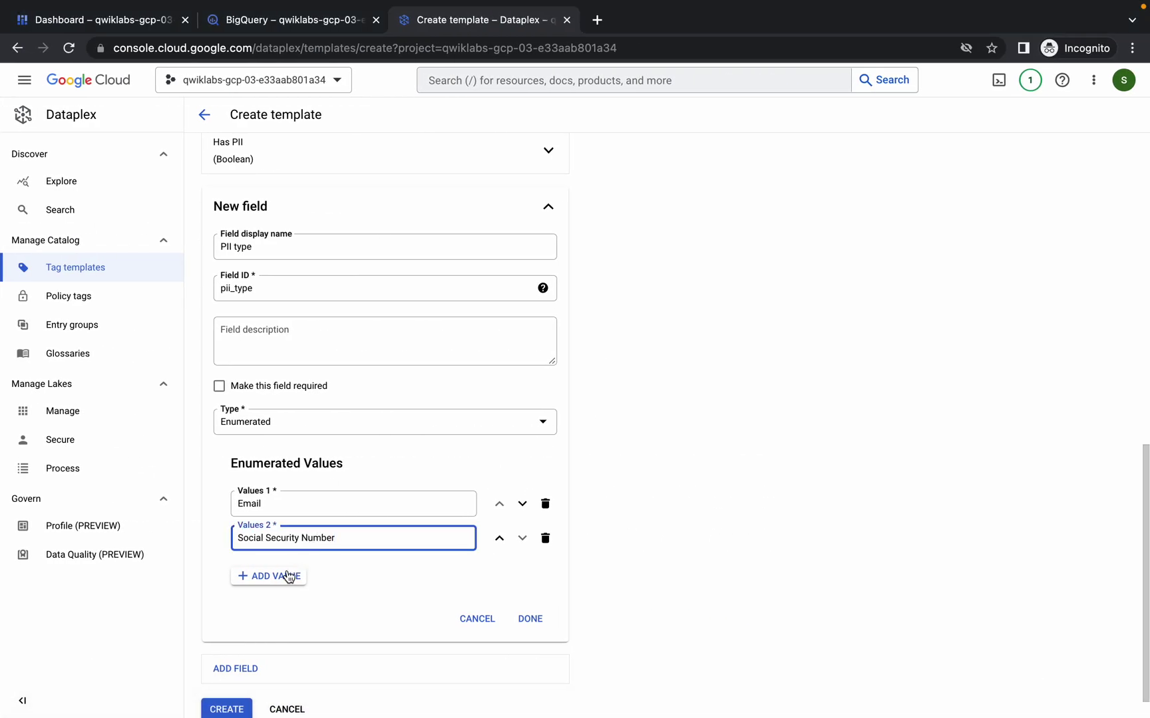
left_click(286, 580)
Enter 'None' as the third enumerated value.
key("ctrl+Left")
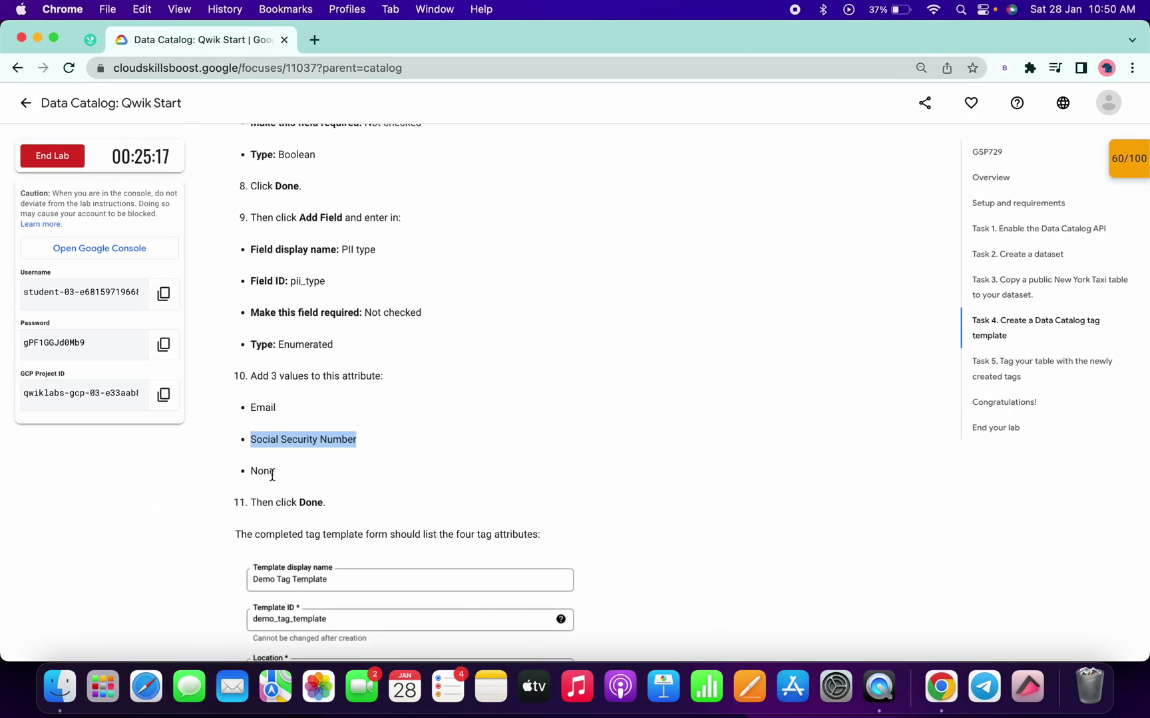
left_click(273, 474)
double_click(264, 474)
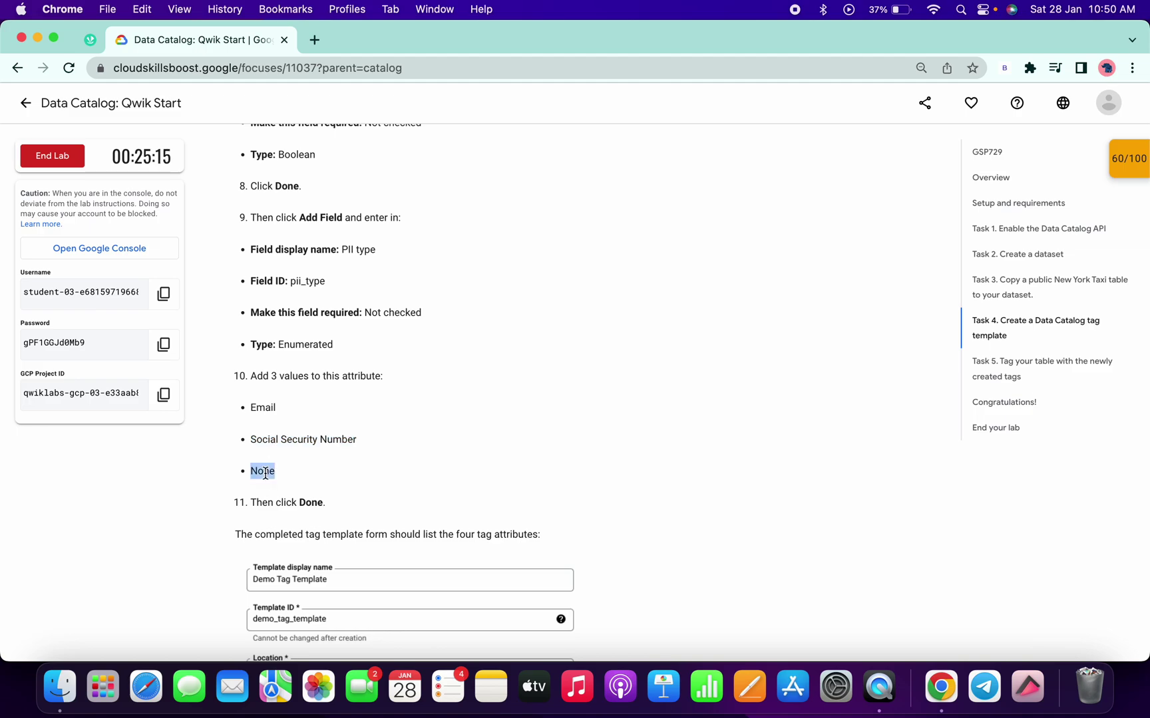
key("ctrl+Right")
left_click(338, 568)
key("super+v")
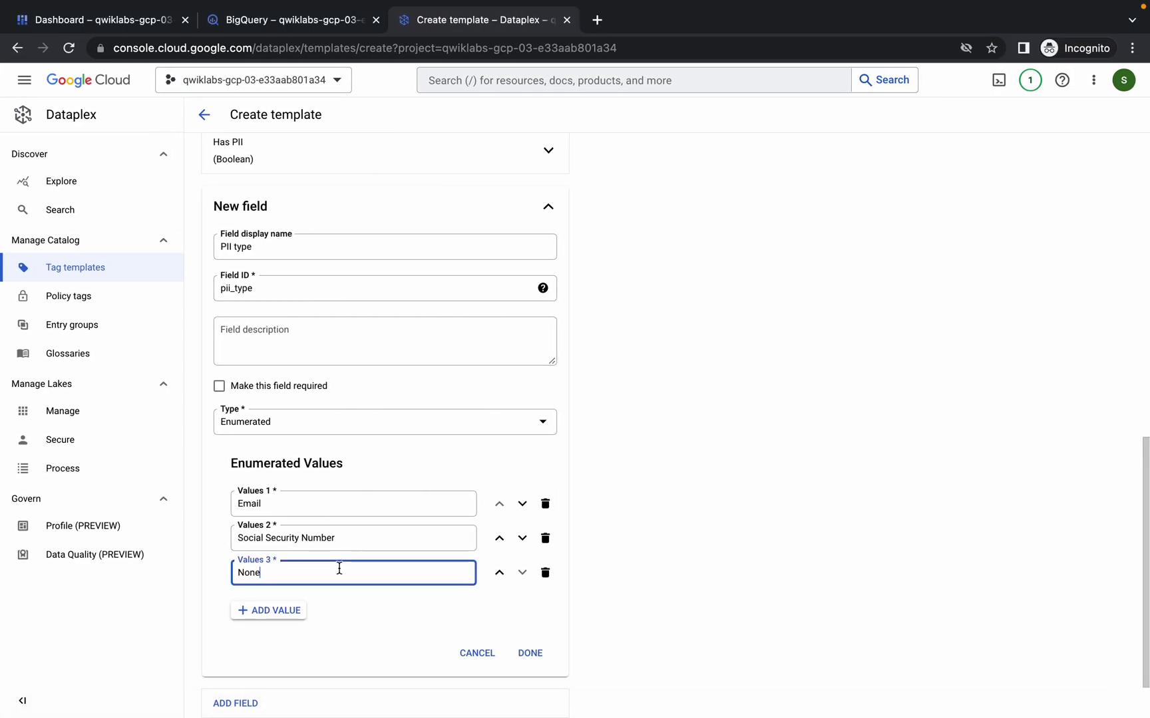
Finish the PII type field, create Demo Tag Template, and return to the lab instructions.
left_click(529, 653)
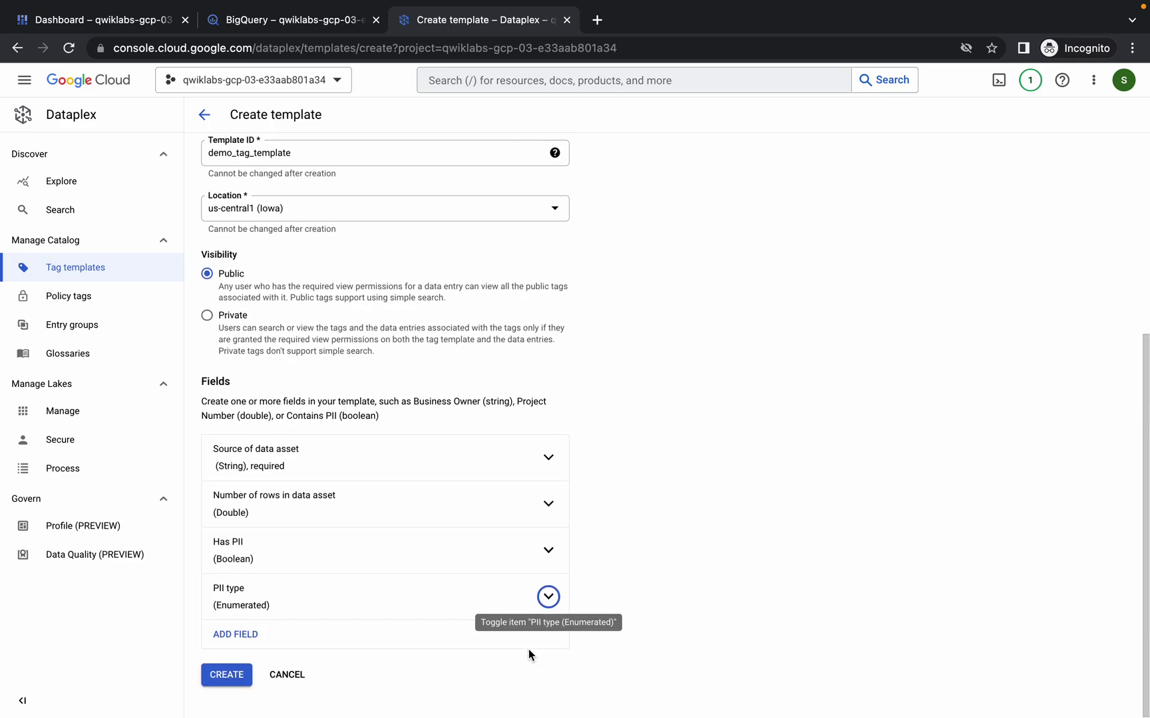
scroll(439, 563, "up", 3)
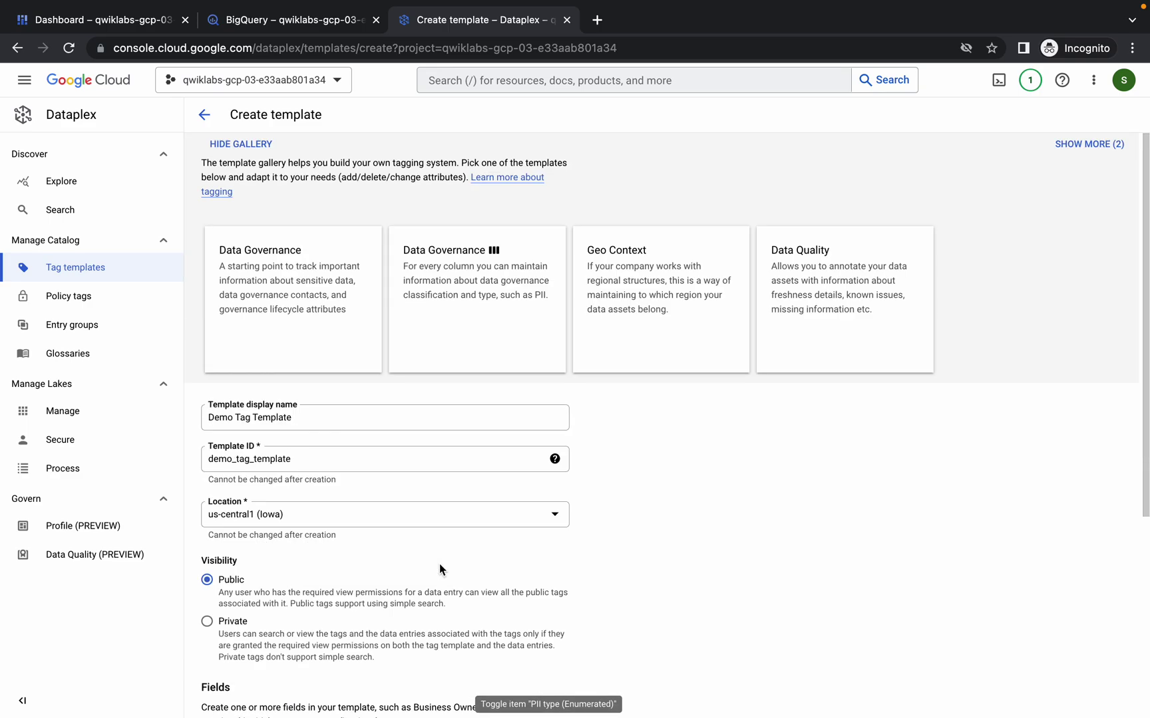
scroll(439, 563, "down", 1)
scroll(439, 564, "down", 1)
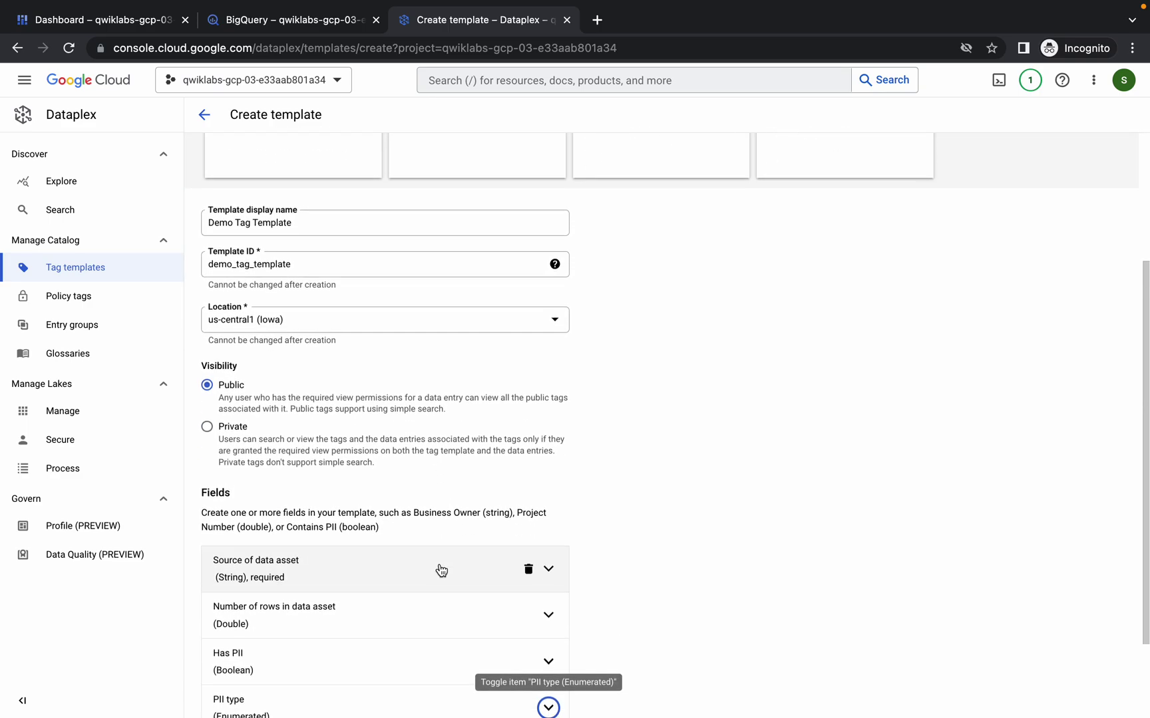
scroll(440, 570, "down", 2)
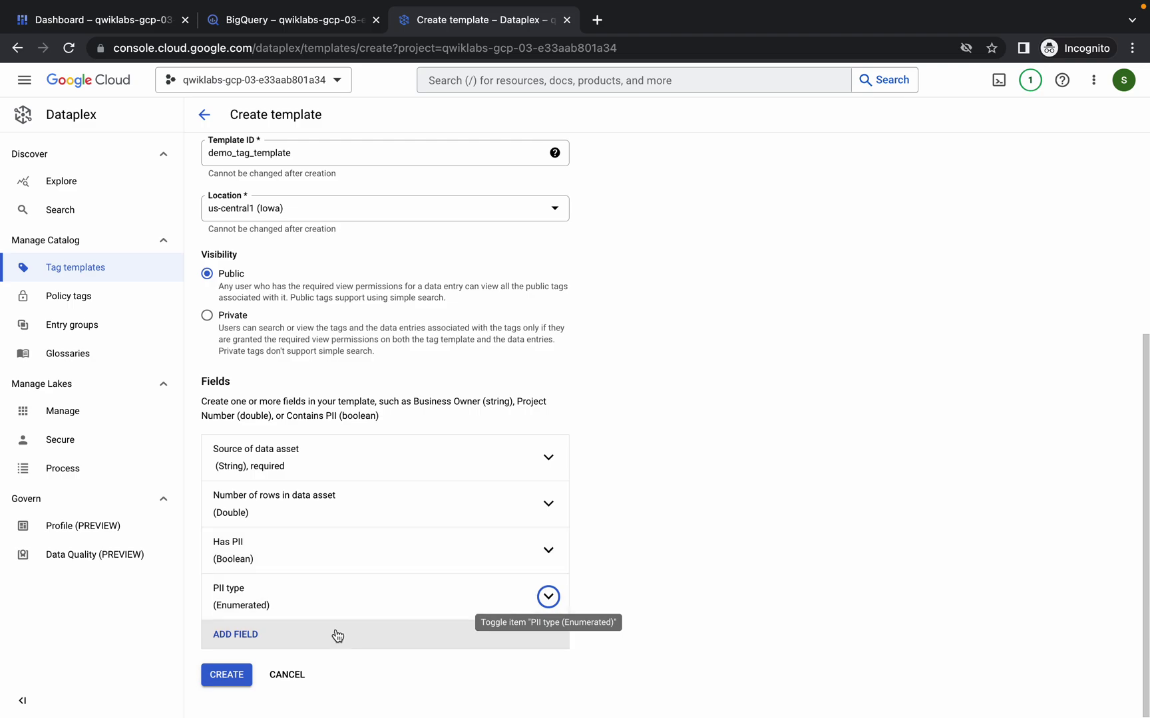
left_click(228, 681)
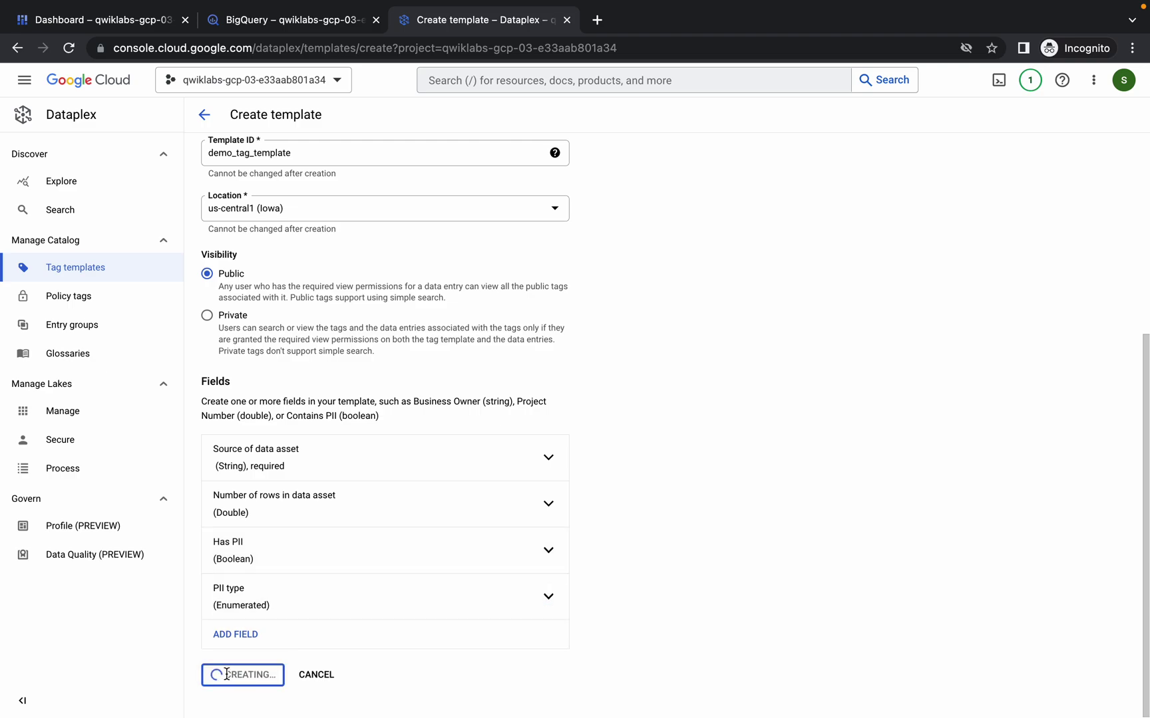
key("ctrl+Left")
scroll(422, 525, "down", 1)
scroll(422, 525, "down", 4)
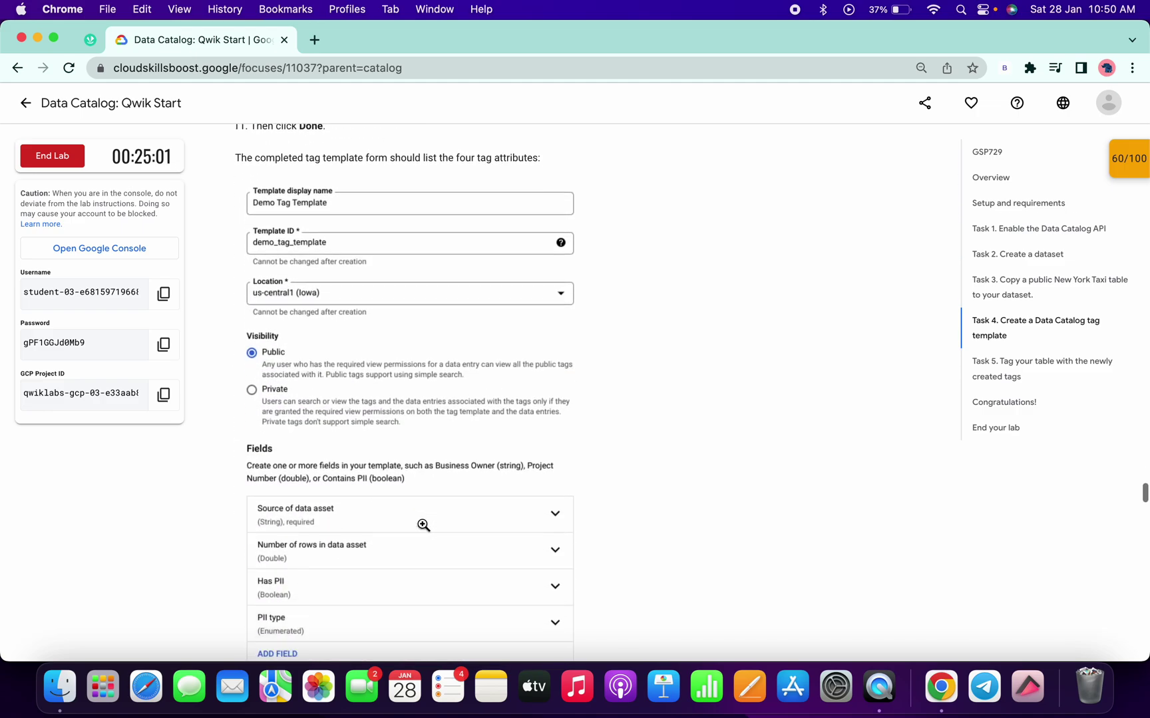
scroll(422, 524, "down", 3)
scroll(422, 524, "down", 5)
scroll(422, 524, "down", 5)
scroll(422, 524, "down", 5)
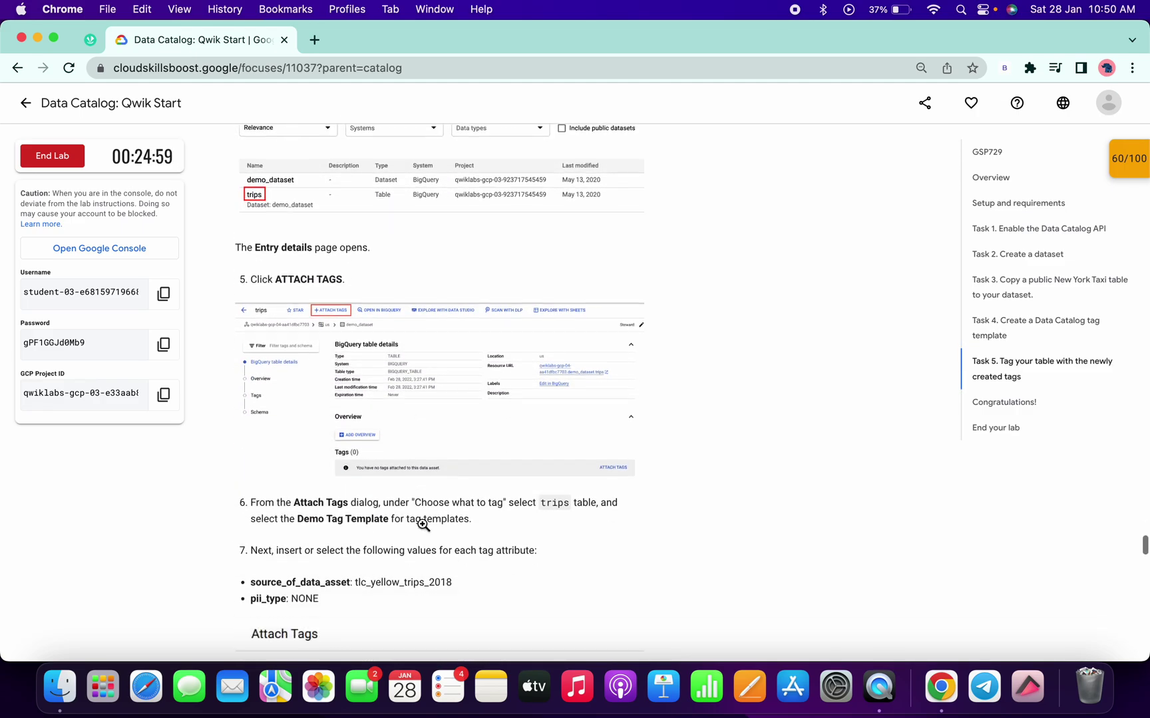
scroll(421, 525, "down", 4)
scroll(424, 524, "down", 5)
scroll(423, 524, "down", 10)
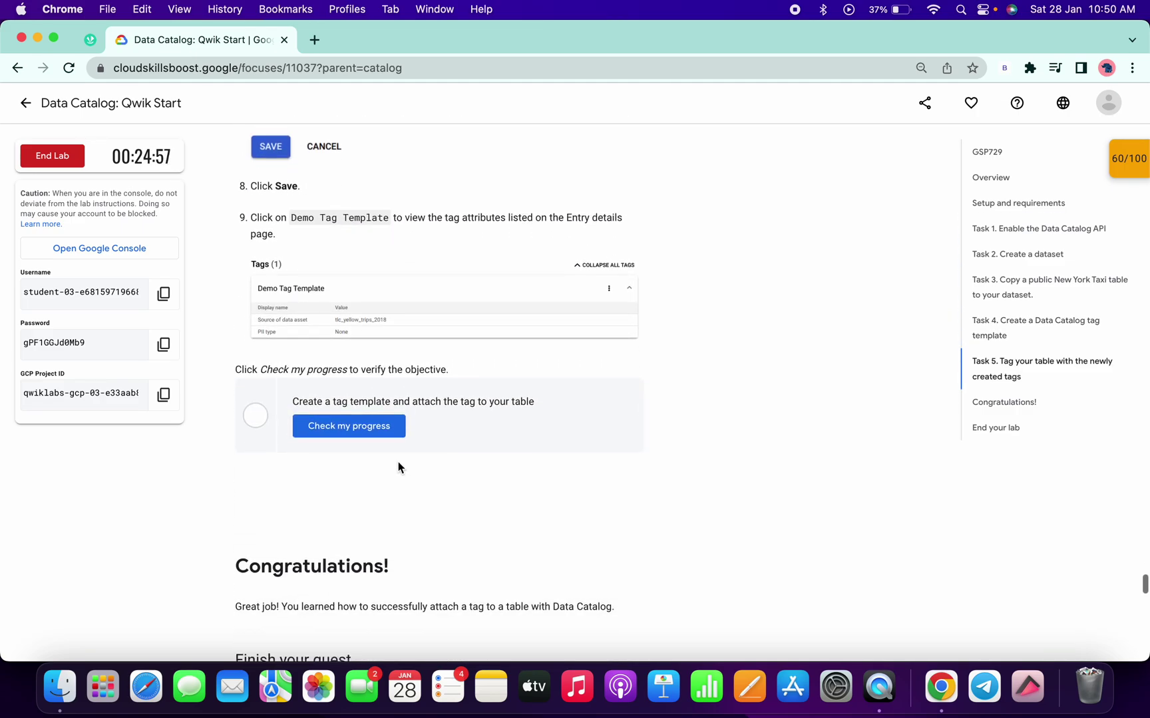
Run Task 5's progress check twice, then view Demo Tag Template in the console.
left_click(364, 433)
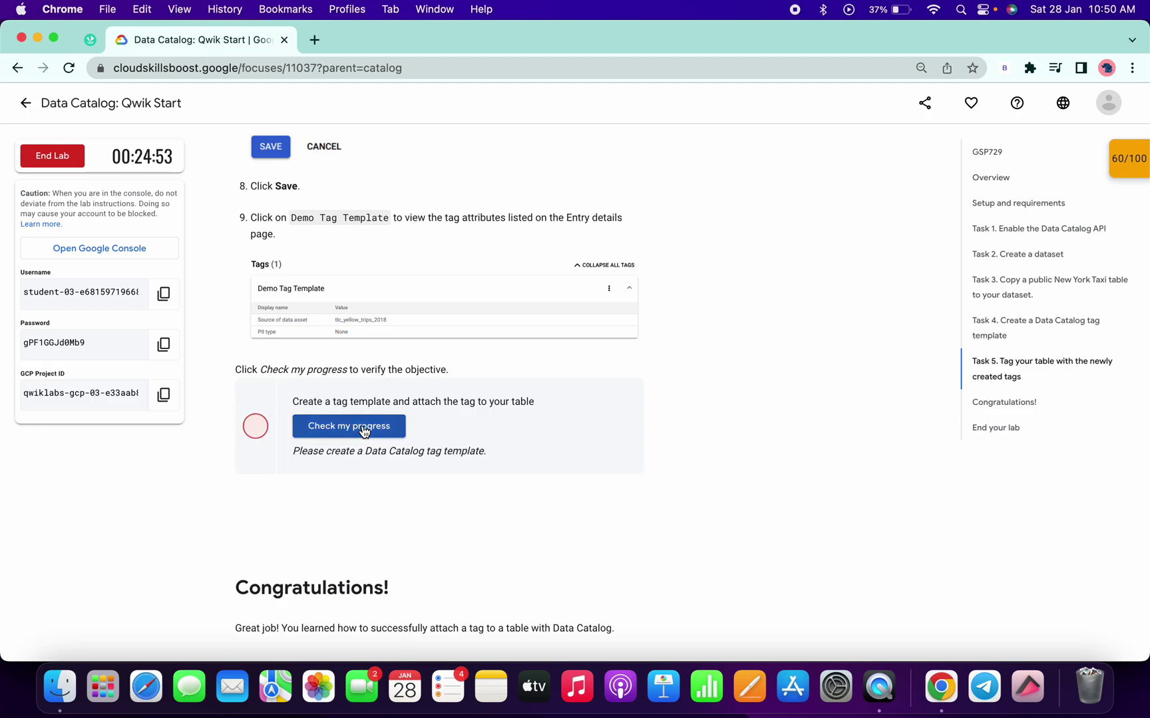
left_click(364, 432)
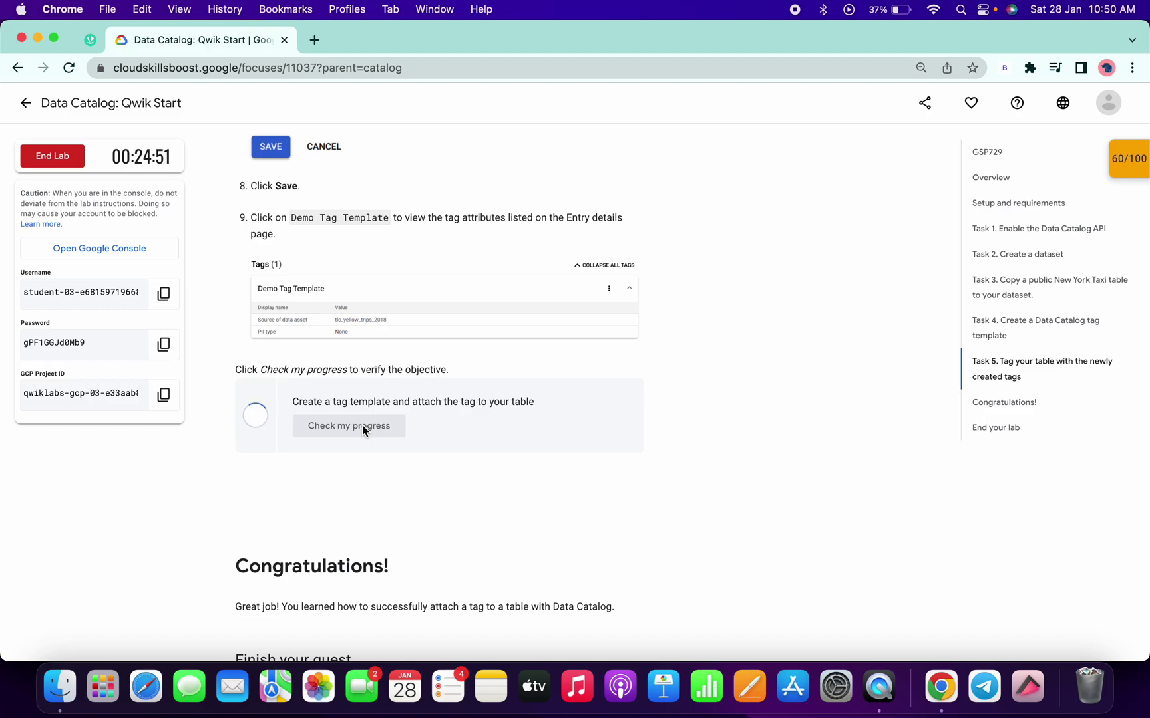
key("ctrl+Right")
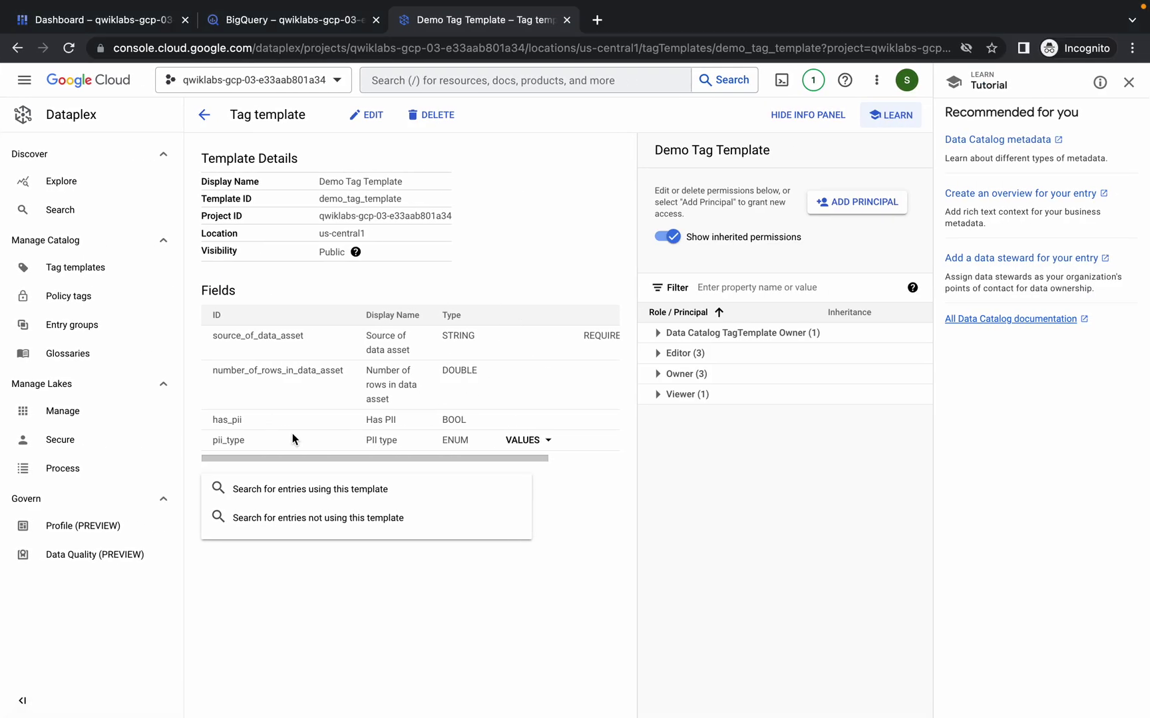
Rerun the check to get Assessment Completed, then open the 60/100 checkpoints list.
key("ctrl+Left")
left_click(309, 427)
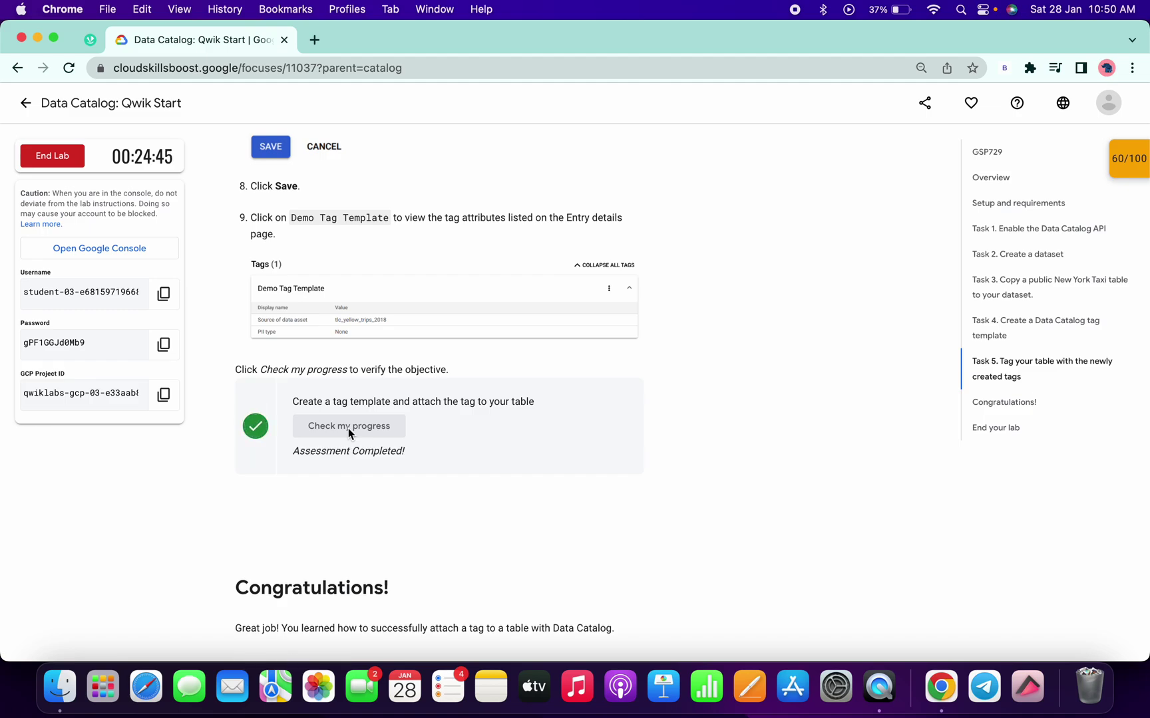
scroll(513, 420, "down", 3)
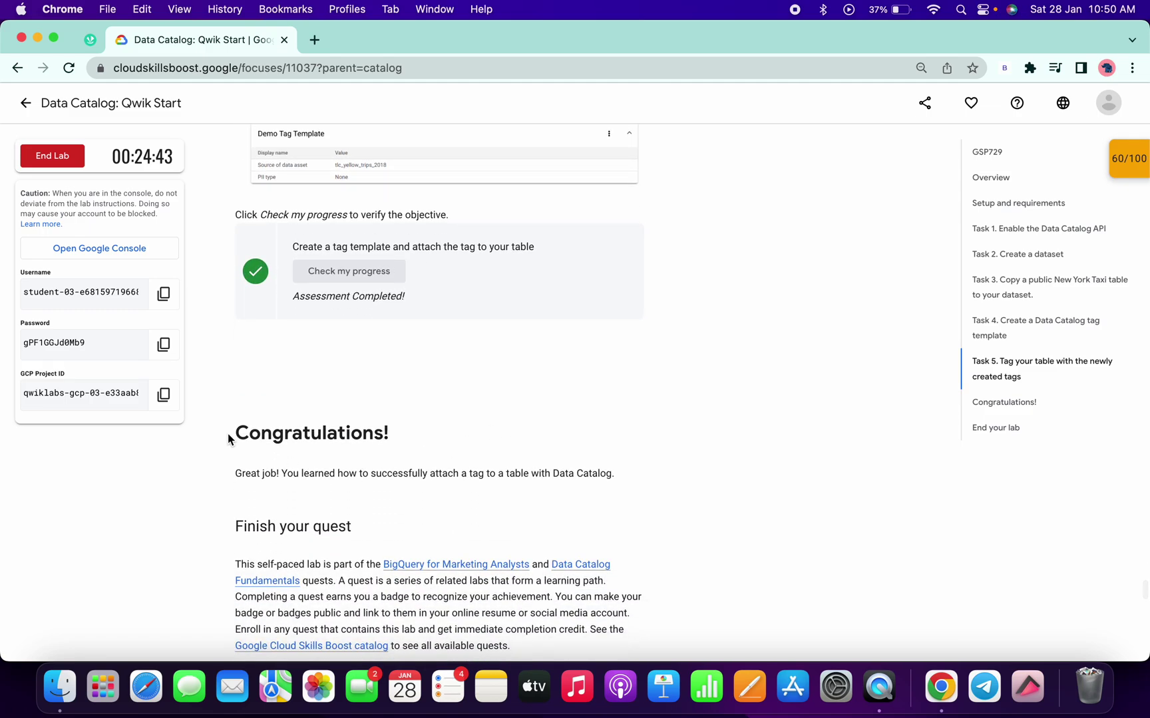
left_click_drag(253, 434, 408, 436)
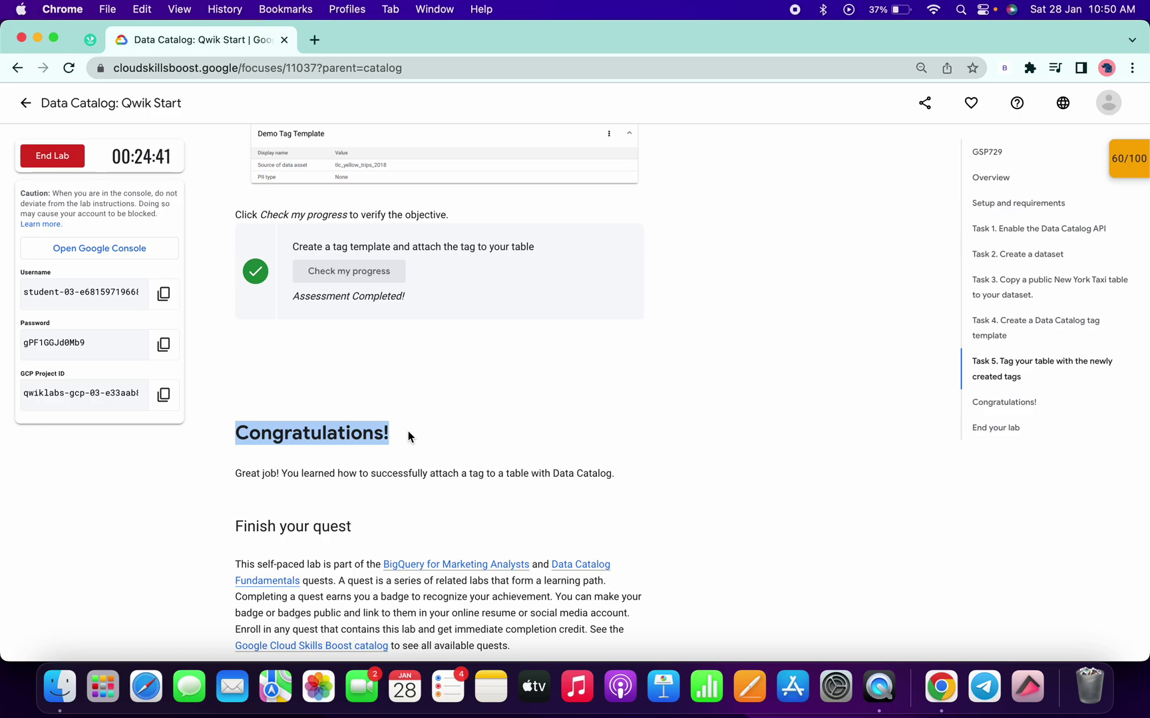
left_click(1121, 166)
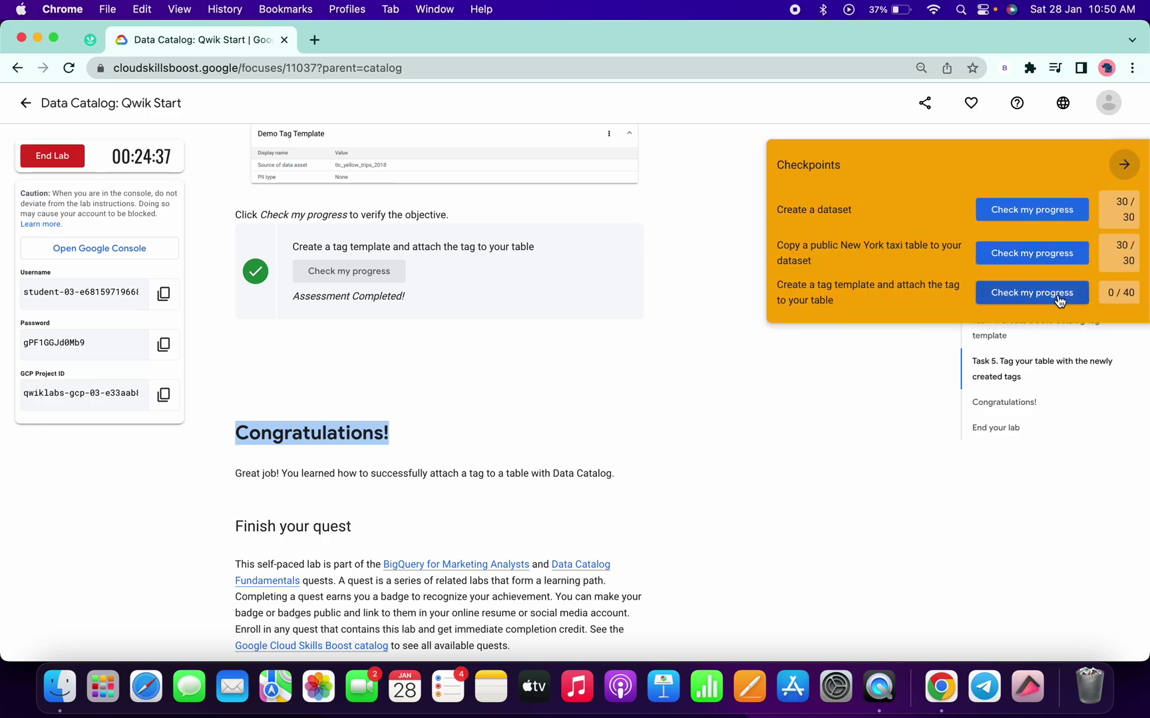